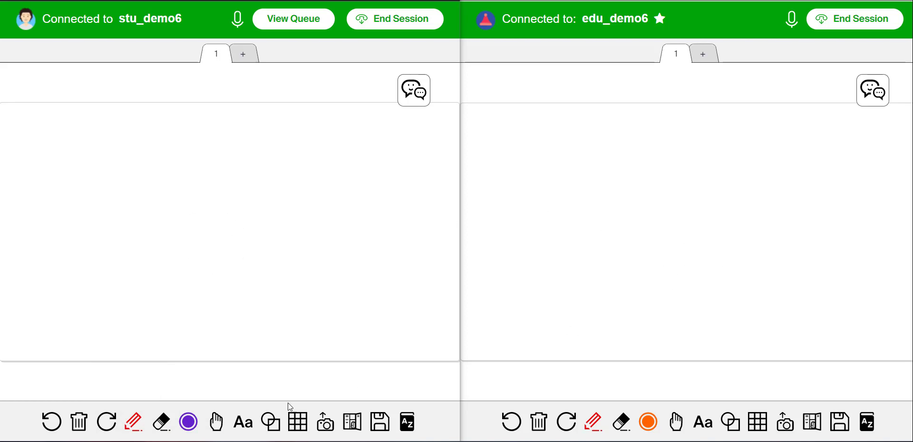
- Handwrite the expression (3 + 8)² + 4 × 5 in orange with the Pencil on the student's whiteboard
{"action": "left_click", "coordinate": [134, 422]}
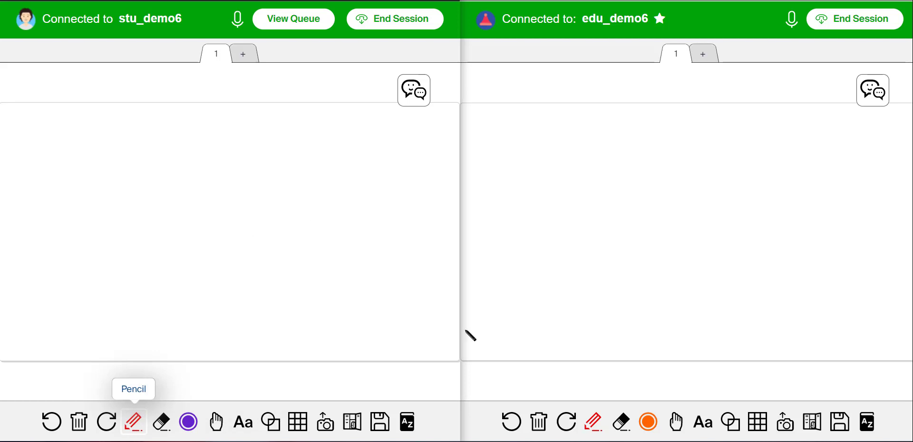
{"action": "left_click", "coordinate": [593, 421]}
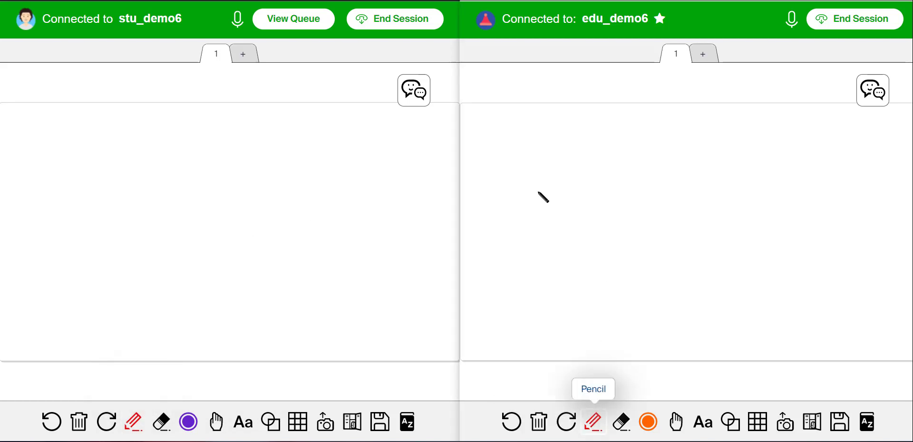
{"action": "mouse_move", "coordinate": [534, 164]}
{"action": "left_mouse_down"}
{"action": "mouse_move", "coordinate": [539, 186]}
{"action": "mouse_move", "coordinate": [607, 184]}
{"action": "mouse_move", "coordinate": [597, 186]}
{"action": "mouse_move", "coordinate": [605, 165]}
{"action": "left_mouse_up"}
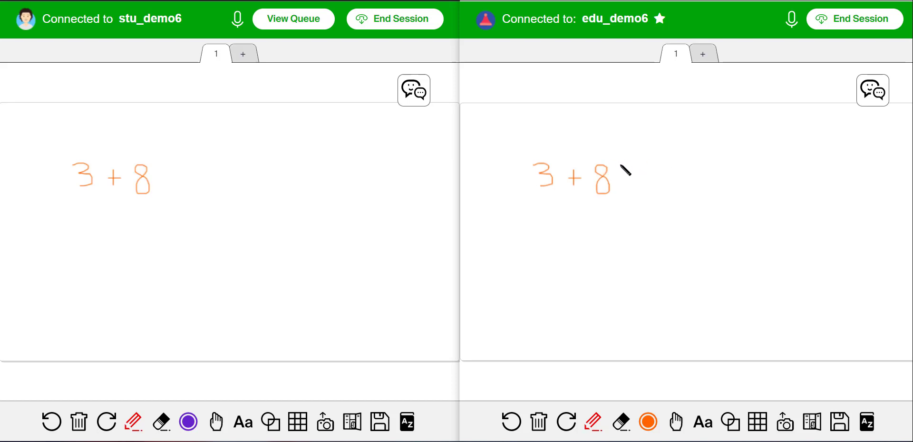
{"action": "mouse_move", "coordinate": [605, 156]}
{"action": "left_mouse_down"}
{"action": "mouse_move", "coordinate": [622, 171]}
{"action": "mouse_move", "coordinate": [620, 200]}
{"action": "left_mouse_up"}
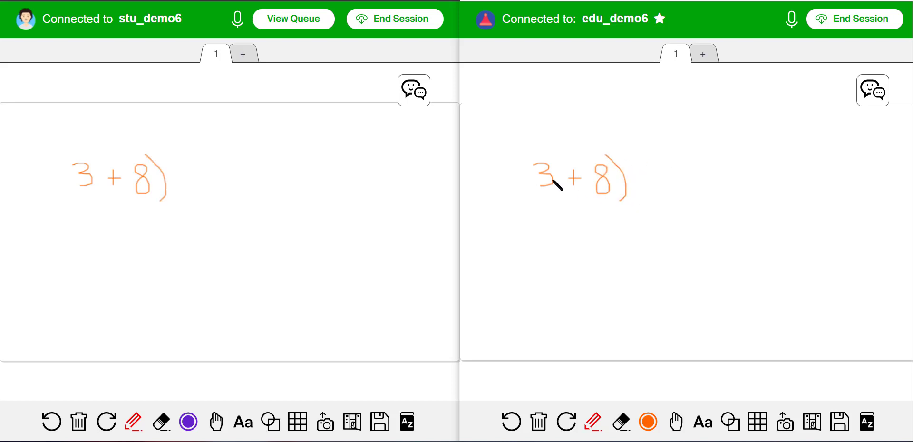
{"action": "left_click_drag", "start_coordinate": [540, 153], "coordinate": [536, 209]}
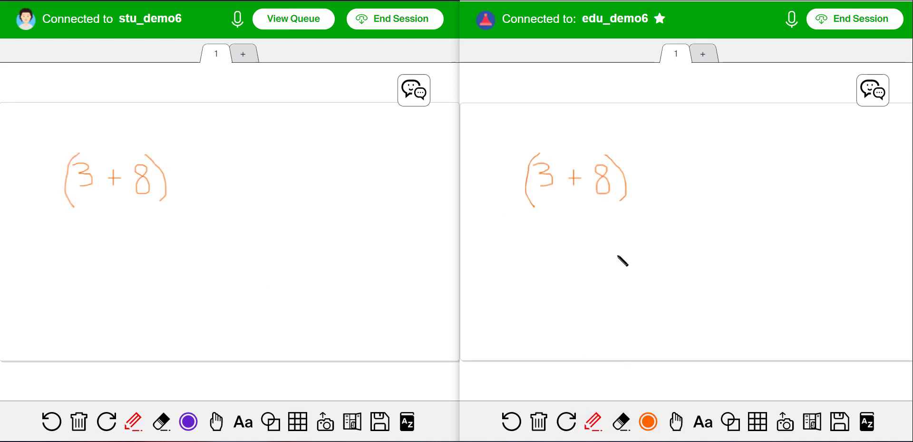
{"action": "left_click_drag", "start_coordinate": [623, 150], "coordinate": [630, 158]}
{"action": "mouse_move", "coordinate": [646, 175]}
{"action": "left_mouse_down"}
{"action": "mouse_move", "coordinate": [646, 187]}
{"action": "mouse_move", "coordinate": [701, 187]}
{"action": "left_mouse_up"}
{"action": "left_click_drag", "start_coordinate": [702, 169], "coordinate": [711, 169]}
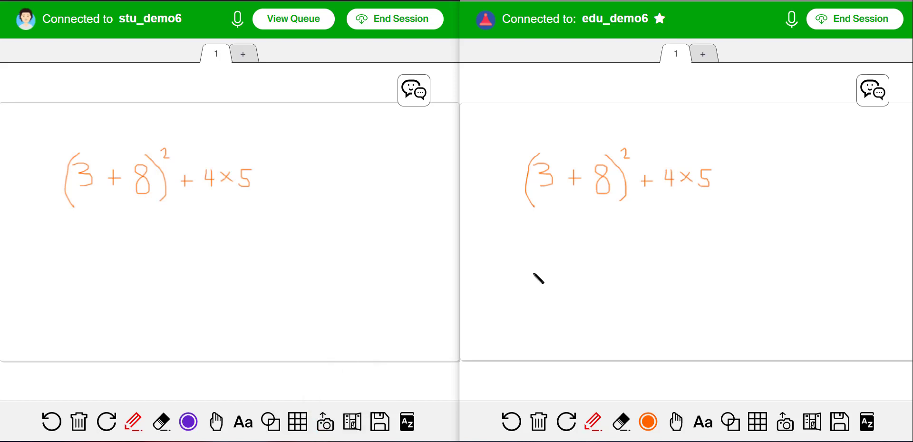
- Append −17 in purple with the Pencil to the end of the expression on the educator's whiteboard
{"action": "left_click", "coordinate": [134, 422]}
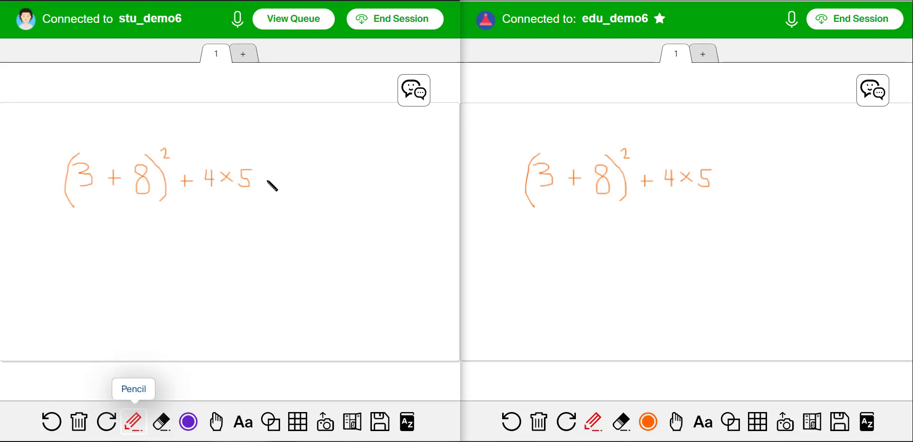
{"action": "mouse_move", "coordinate": [260, 179]}
{"action": "left_mouse_down"}
{"action": "mouse_move", "coordinate": [295, 193]}
{"action": "mouse_move", "coordinate": [306, 178]}
{"action": "left_mouse_up"}
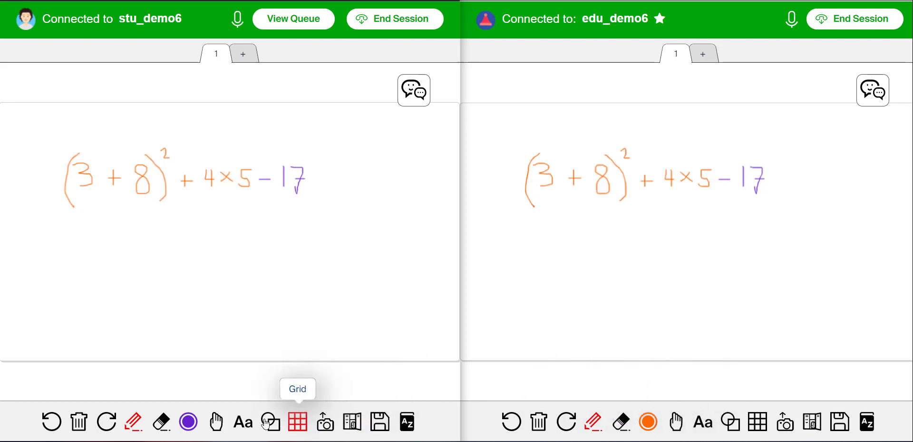
- Undo, redo and again undo the handwritten 7 of the purple −17 from the educator's whiteboard
{"action": "left_click", "coordinate": [56, 420]}
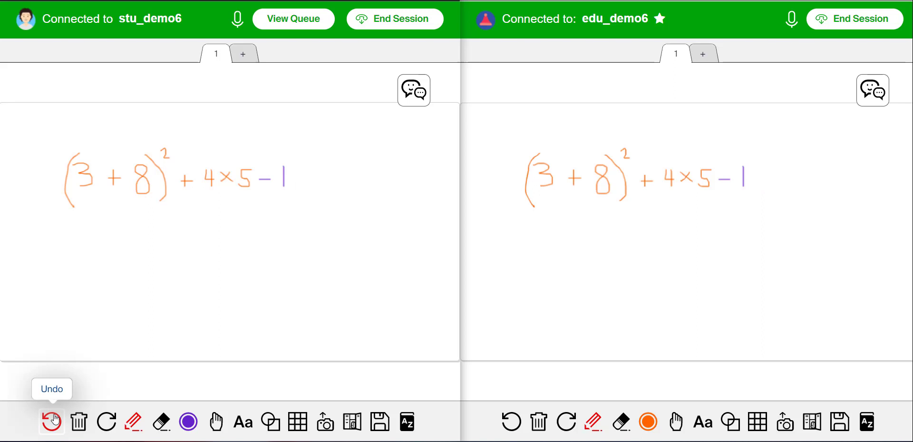
{"action": "left_click", "coordinate": [107, 420]}
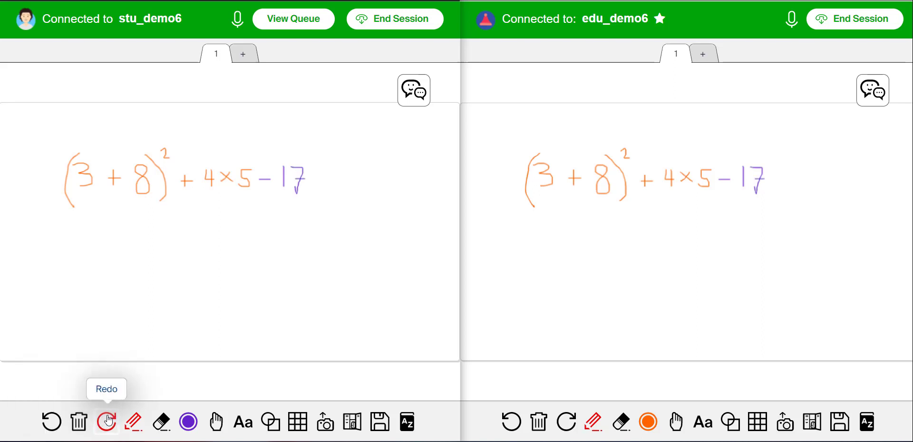
{"action": "left_click", "coordinate": [51, 421]}
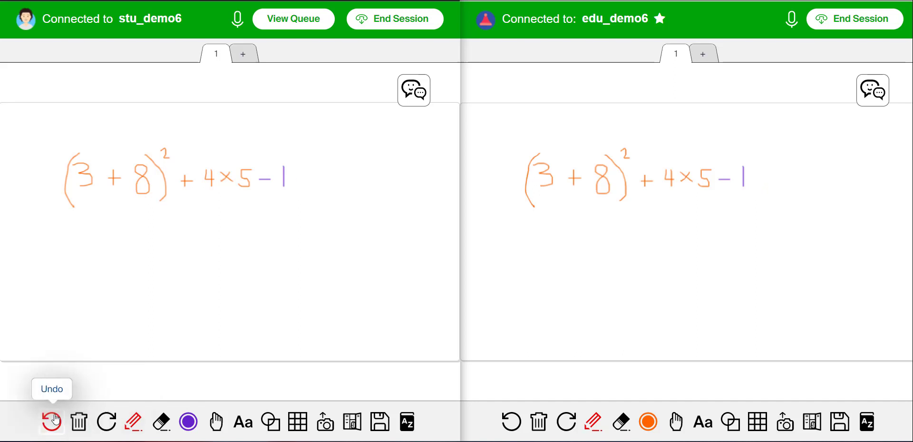
- Undo the handwritten strokes of 4 × 5 from the student's whiteboard and redo them all
{"action": "left_click", "coordinate": [513, 421]}
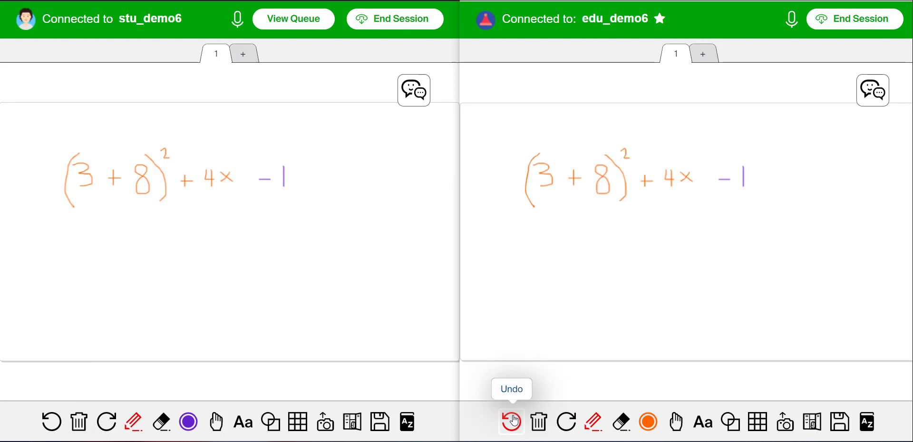
{"action": "left_click", "coordinate": [513, 421]}
{"action": "left_click", "coordinate": [513, 420]}
{"action": "left_click", "coordinate": [513, 420]}
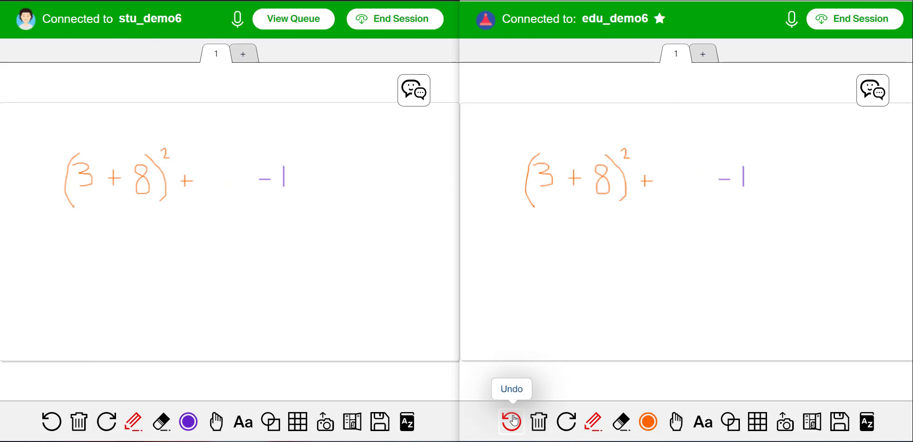
{"action": "left_click", "coordinate": [564, 419]}
{"action": "left_click", "coordinate": [565, 419]}
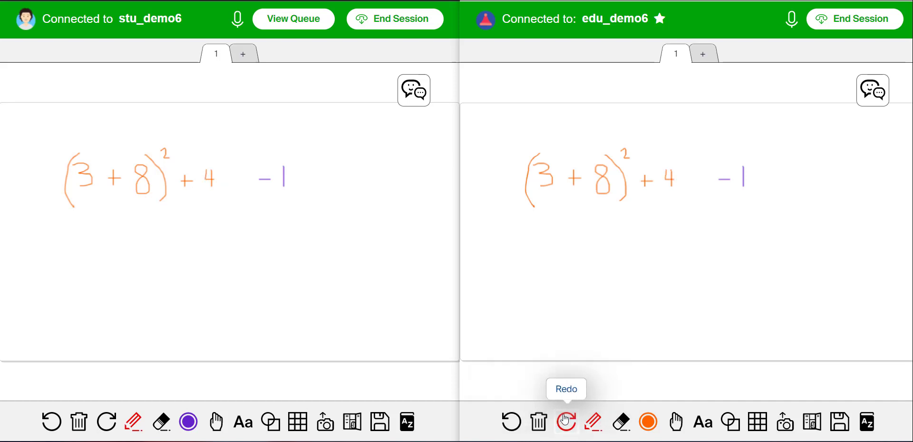
{"action": "left_click", "coordinate": [565, 419]}
{"action": "left_click", "coordinate": [565, 419]}
{"action": "left_click", "coordinate": [565, 419]}
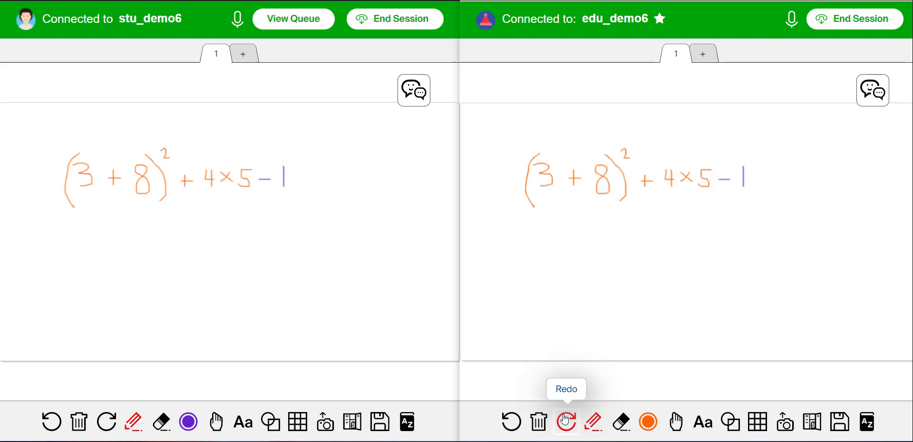
- Clear all contents from the educator's whiteboard and undo the clearing
{"action": "left_click", "coordinate": [79, 423]}
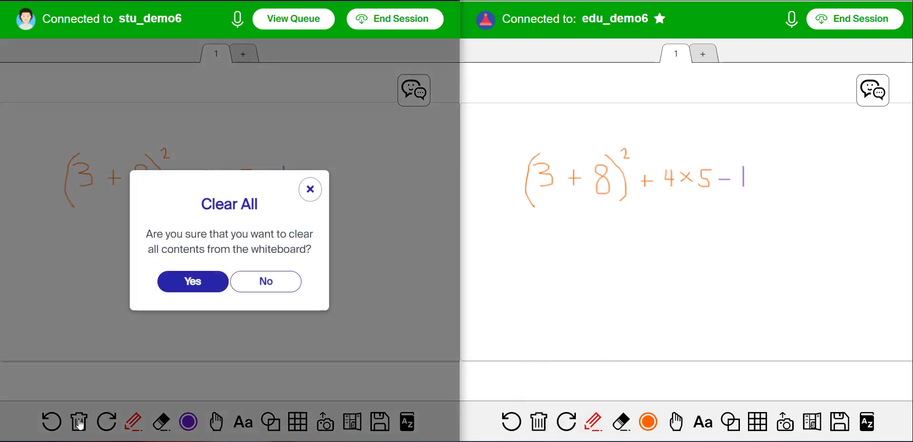
{"action": "left_click", "coordinate": [204, 285]}
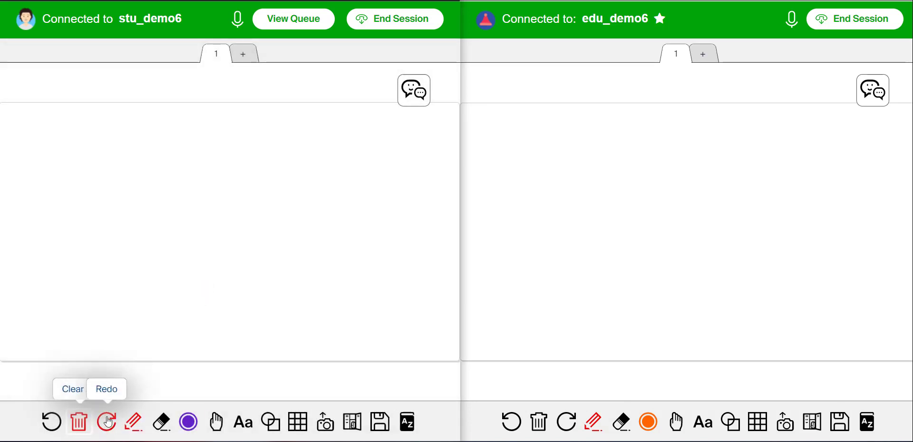
{"action": "left_click", "coordinate": [52, 420]}
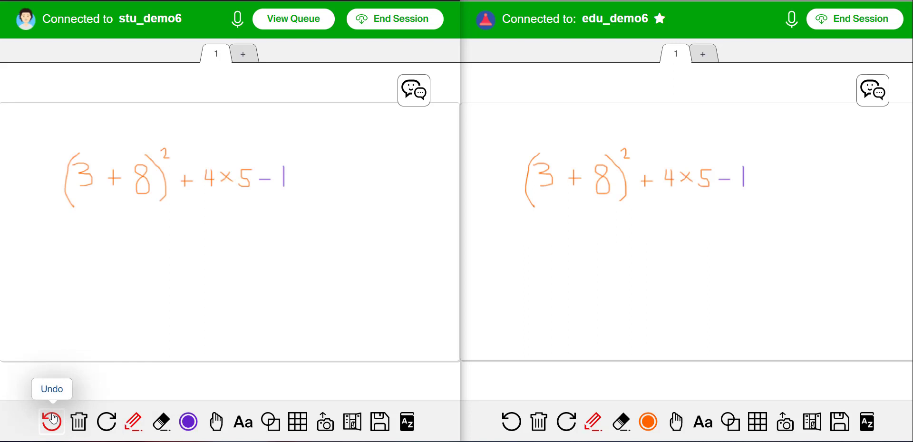
- Clear all contents of the shared whiteboard from the student's side
{"action": "left_click", "coordinate": [539, 422]}
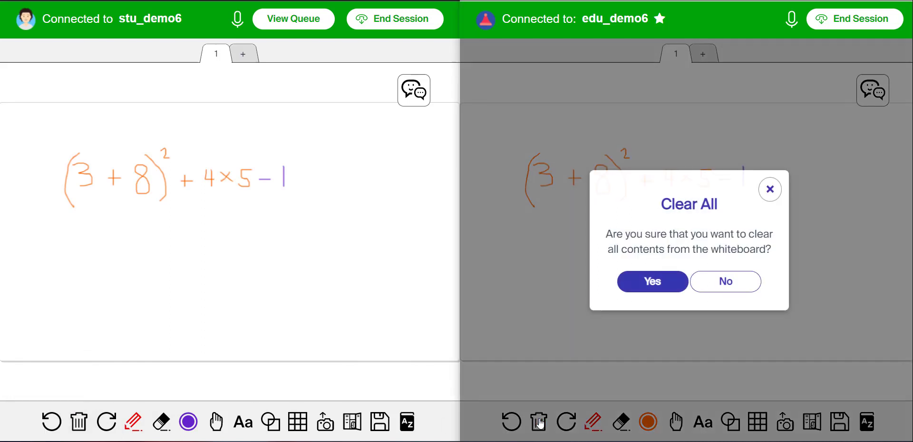
{"action": "left_click", "coordinate": [653, 285]}
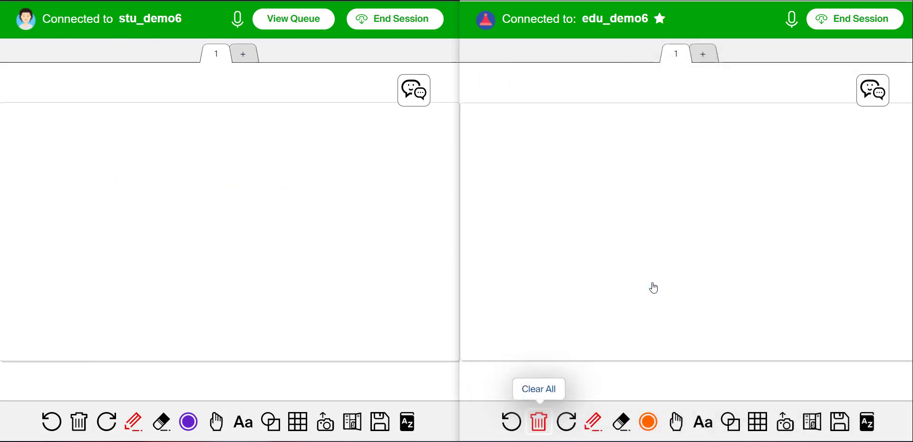
- Handwrite a green 3 near the middle of the educator's whiteboard and move it slightly lower with the Selection Tool
{"action": "mouse_move", "coordinate": [338, 441]}
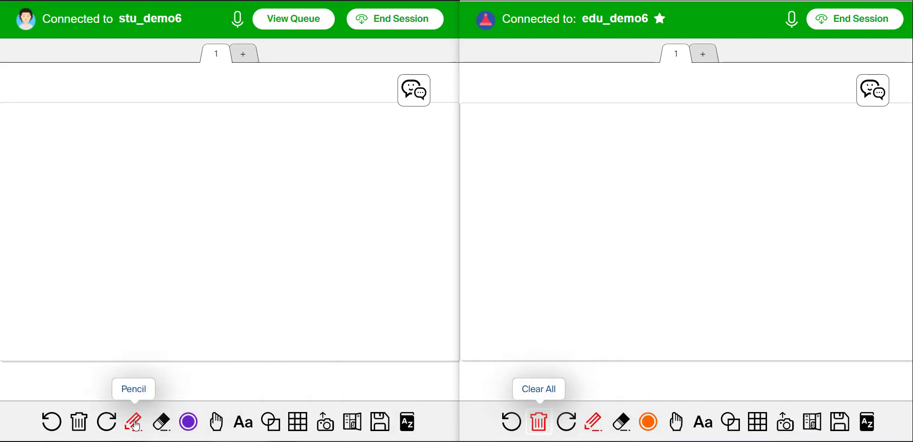
{"action": "left_click", "coordinate": [192, 423]}
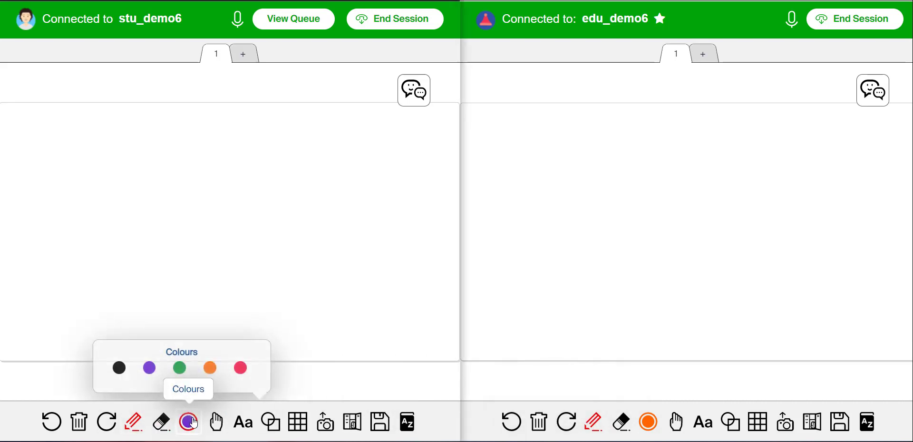
{"action": "left_click", "coordinate": [179, 368]}
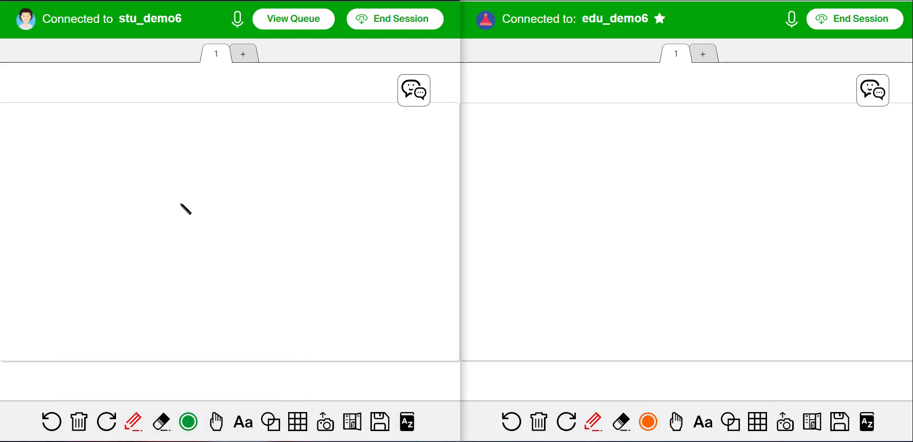
{"action": "mouse_move", "coordinate": [180, 202]}
{"action": "left_mouse_down"}
{"action": "mouse_move", "coordinate": [195, 206]}
{"action": "mouse_move", "coordinate": [187, 229]}
{"action": "left_mouse_up"}
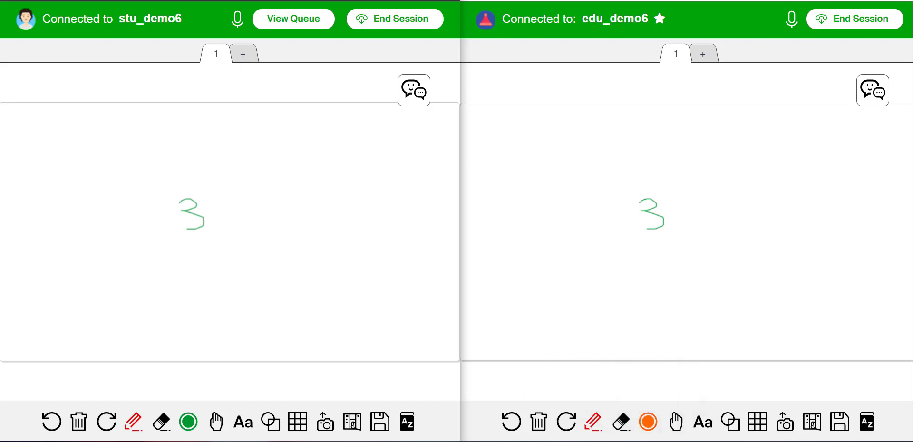
{"action": "left_click", "coordinate": [216, 422]}
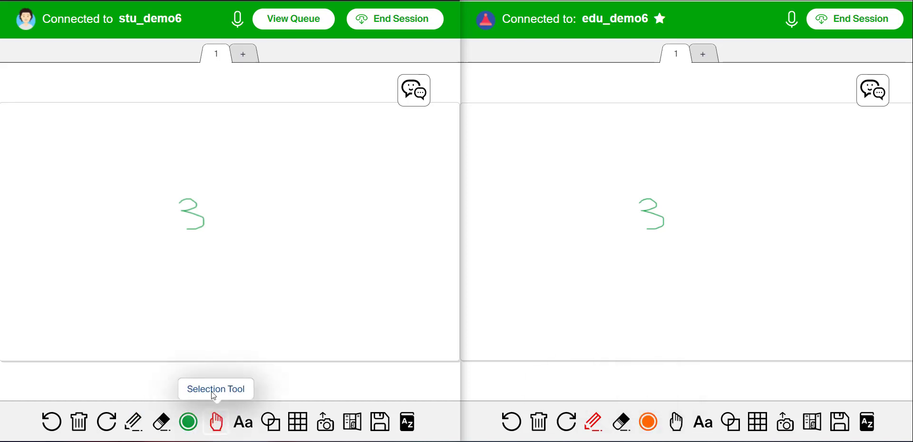
{"action": "mouse_move", "coordinate": [204, 225]}
{"action": "left_mouse_down"}
{"action": "mouse_move", "coordinate": [271, 257]}
{"action": "mouse_move", "coordinate": [180, 279]}
{"action": "left_mouse_up"}
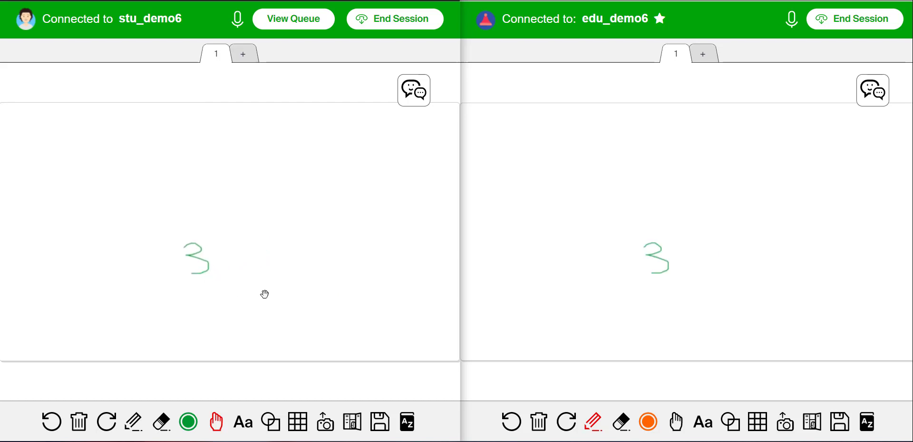
- Add the green text "This is some text" above the handwritten 3 on the educator's whiteboard
{"action": "mouse_move", "coordinate": [263, 418]}
{"action": "mouse_move", "coordinate": [232, 417]}
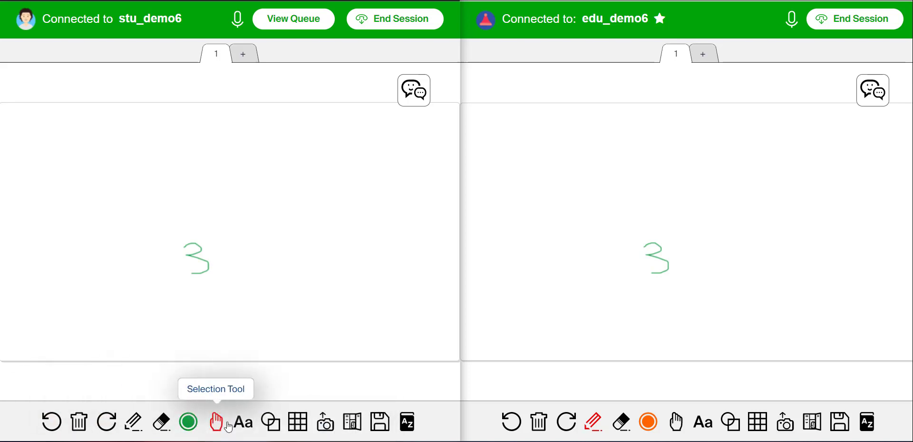
{"action": "left_click", "coordinate": [245, 423]}
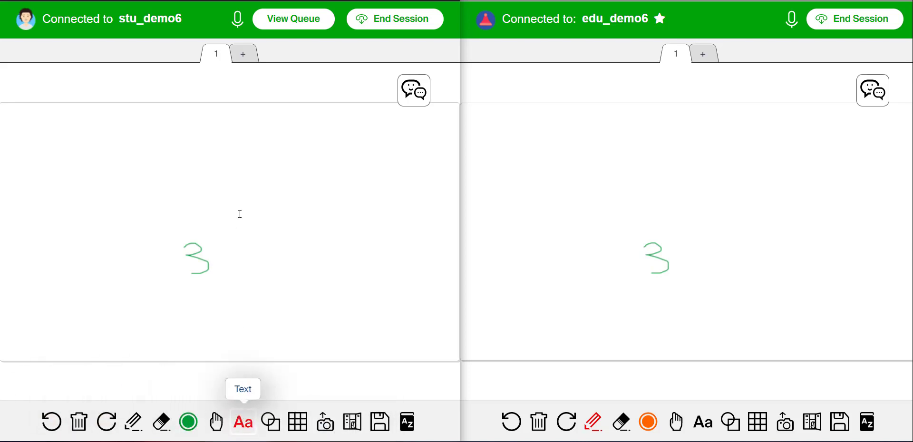
{"action": "left_click_drag", "start_coordinate": [212, 173], "coordinate": [291, 193]}
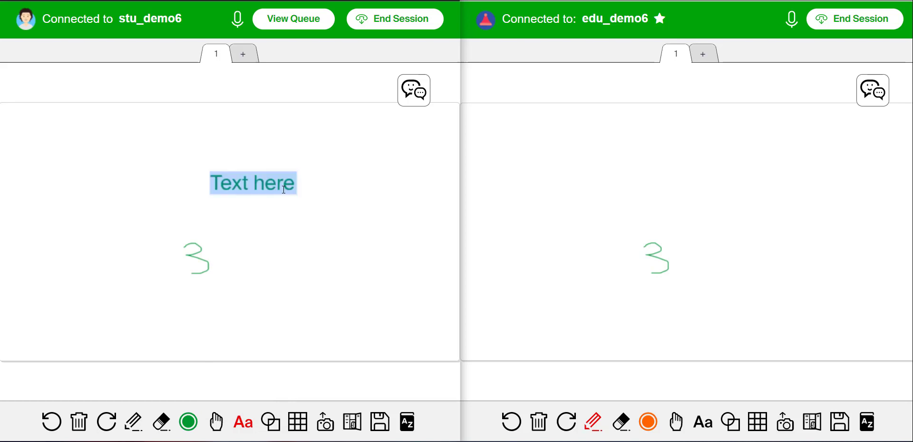
{"action": "type", "text": "Thi"}
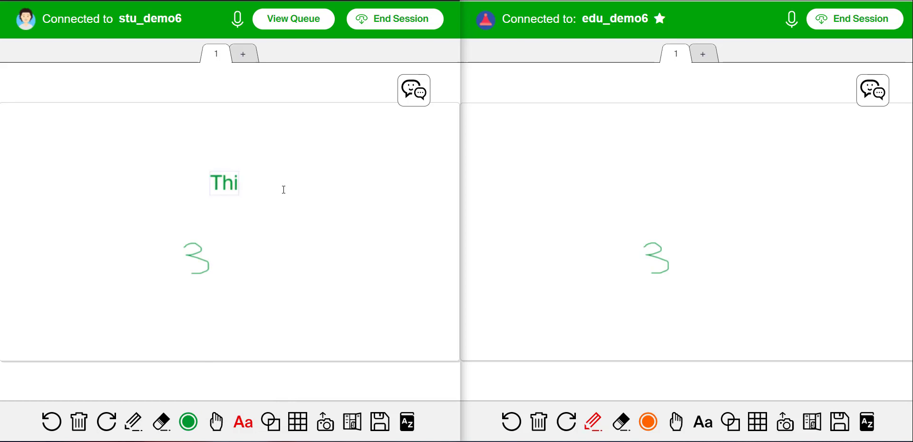
{"action": "type", "text": "s is some text"}
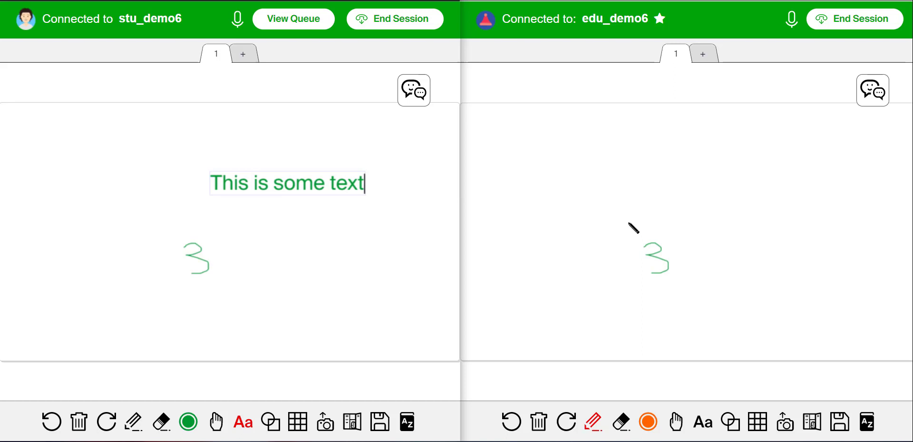
{"action": "left_click", "coordinate": [319, 228]}
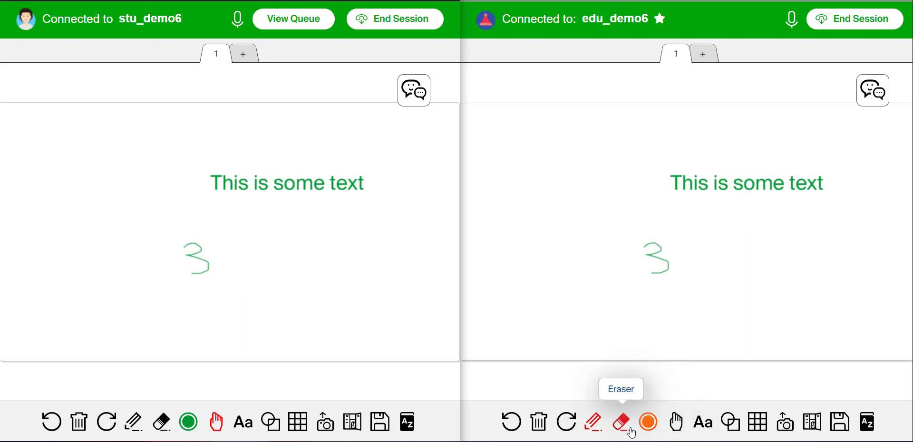
- Insert the word "new" before "text" in the green text line on the student's whiteboard so it reads "This is some new text"
{"action": "left_click", "coordinate": [675, 422]}
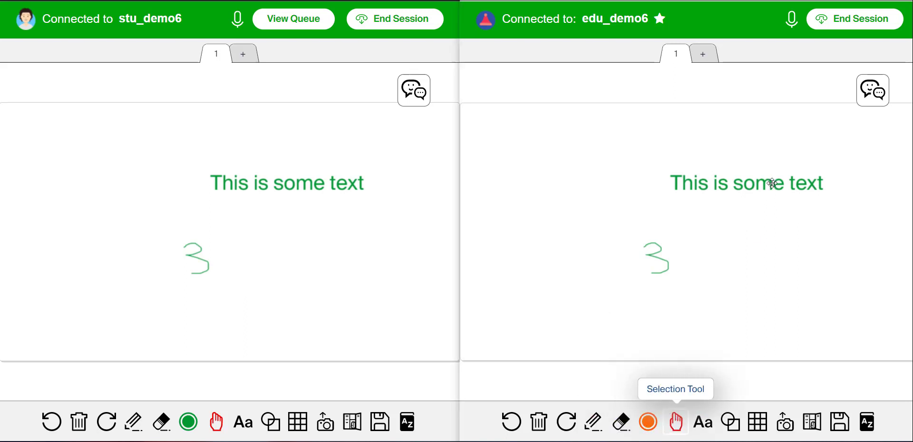
{"action": "left_click", "coordinate": [771, 183]}
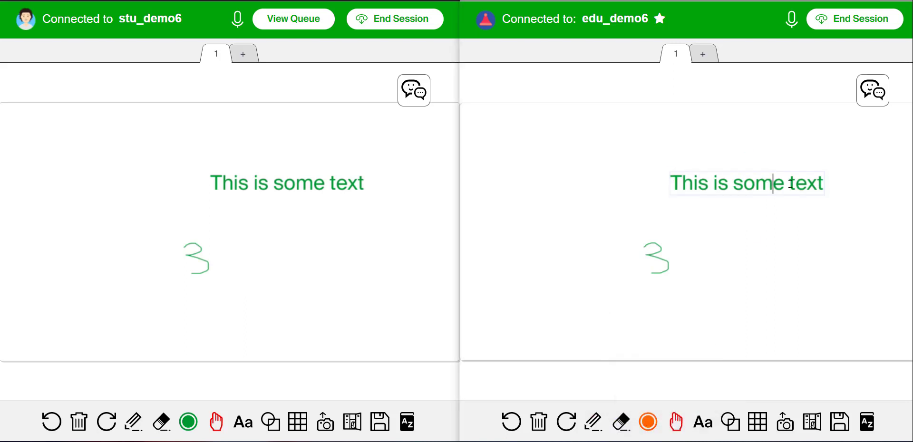
{"action": "left_click_drag", "start_coordinate": [789, 184], "coordinate": [822, 184]}
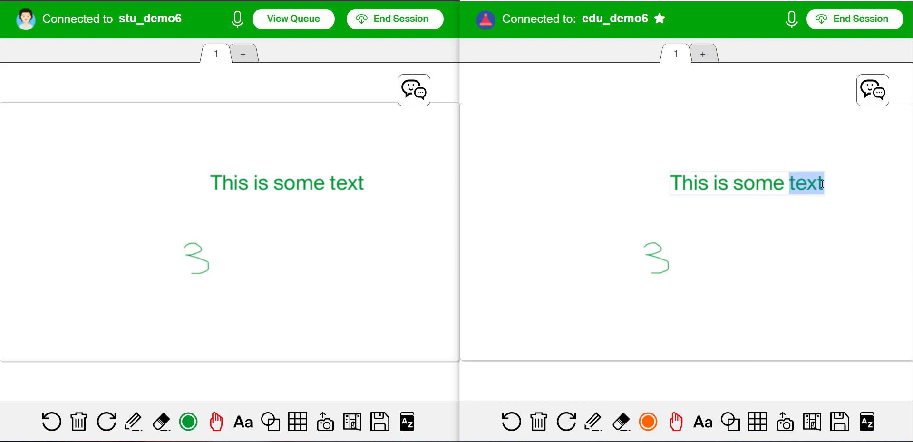
{"action": "left_click", "coordinate": [791, 185]}
{"action": "type", "text": "new"}
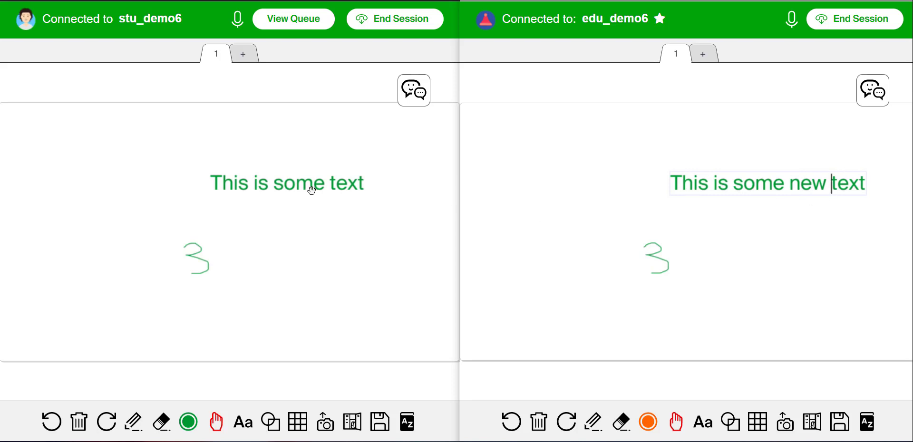
{"action": "left_click", "coordinate": [765, 244]}
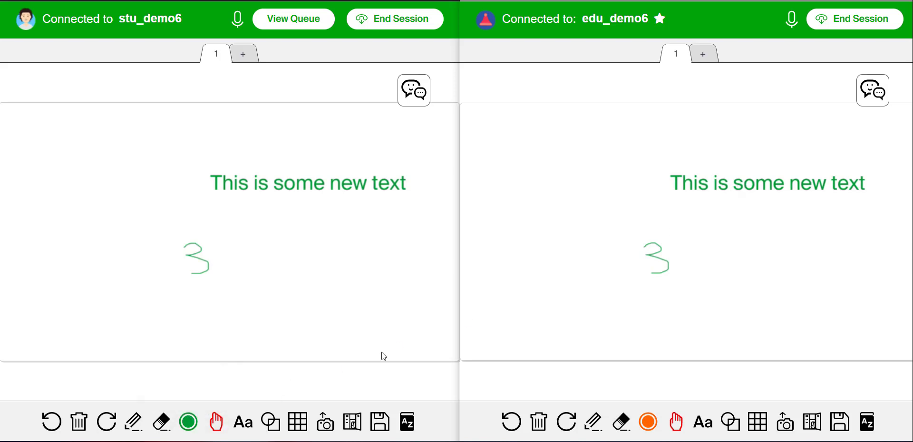
- Add the orange text expression (2 + 8)² below the green text line on the student's whiteboard
{"action": "left_click", "coordinate": [699, 421]}
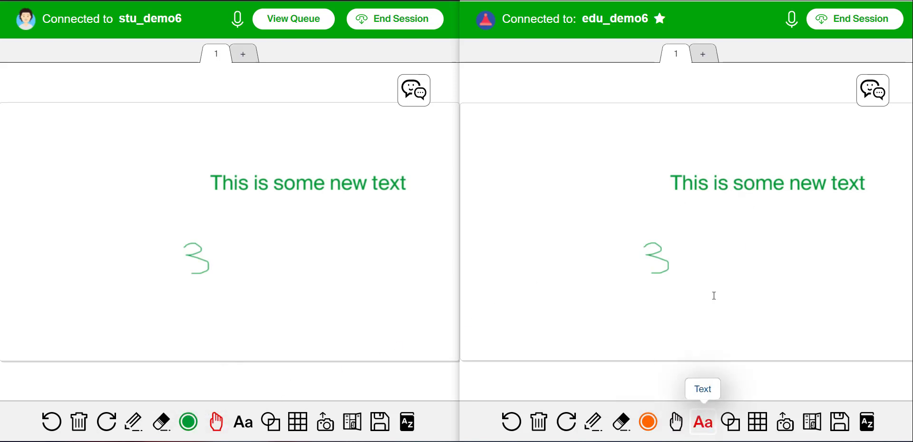
{"action": "left_click_drag", "start_coordinate": [701, 219], "coordinate": [753, 239]}
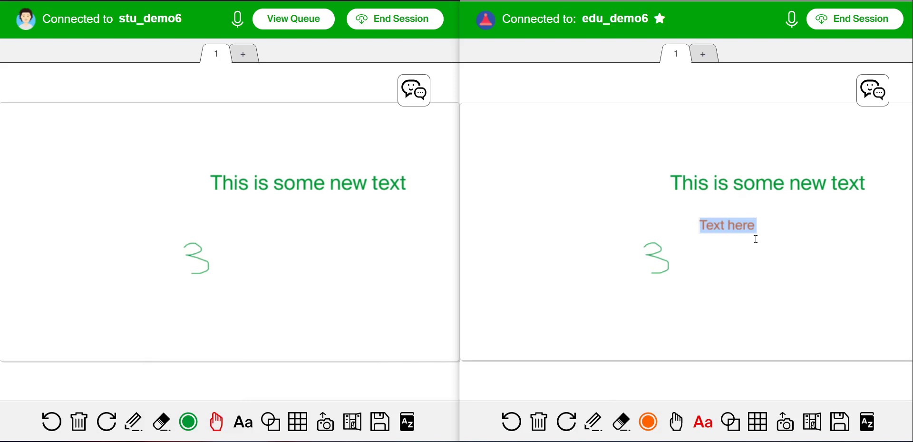
{"action": "type", "text": "(2"}
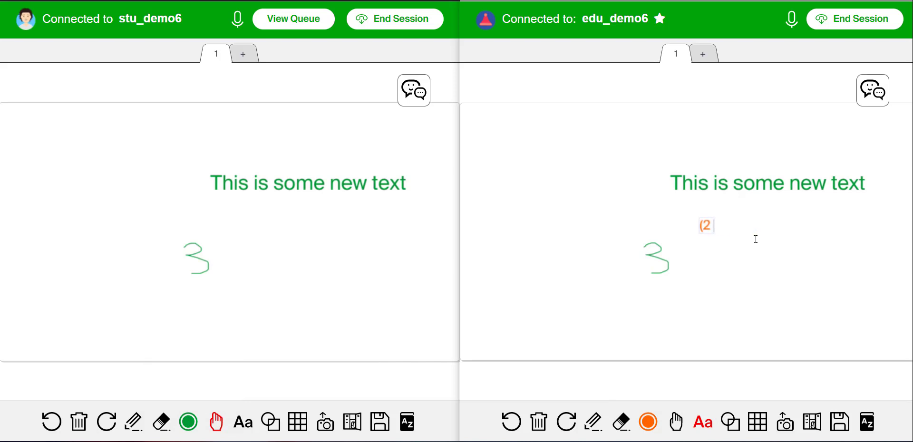
{"action": "type", "text": " + 8)"}
{"action": "type", "text": "^2"}
{"action": "left_click", "coordinate": [720, 282]}
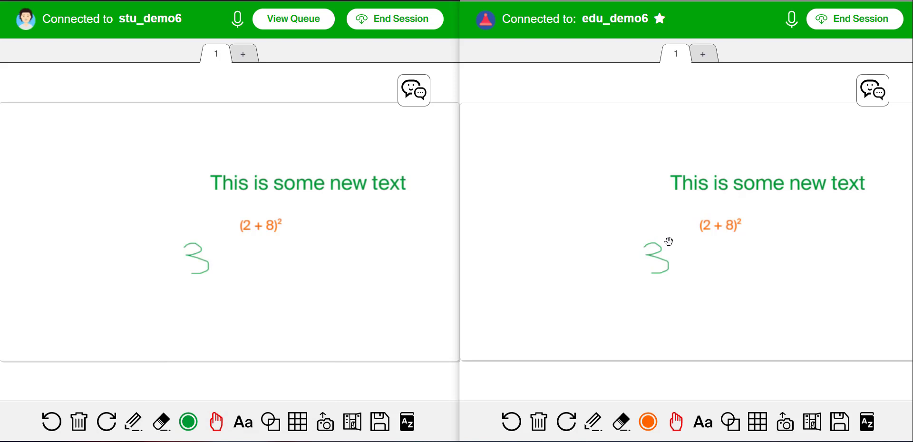
- Change the plus sign to a minus sign in the orange expression on the educator's whiteboard so it reads (2 – 8)²
{"action": "double_click", "coordinate": [270, 226]}
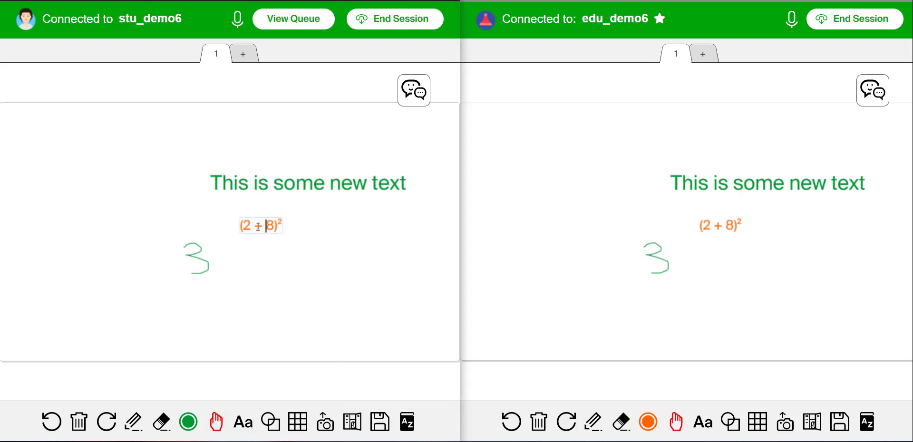
{"action": "left_click_drag", "start_coordinate": [257, 227], "coordinate": [261, 228]}
{"action": "type", "text": "-"}
{"action": "left_click", "coordinate": [330, 254]}
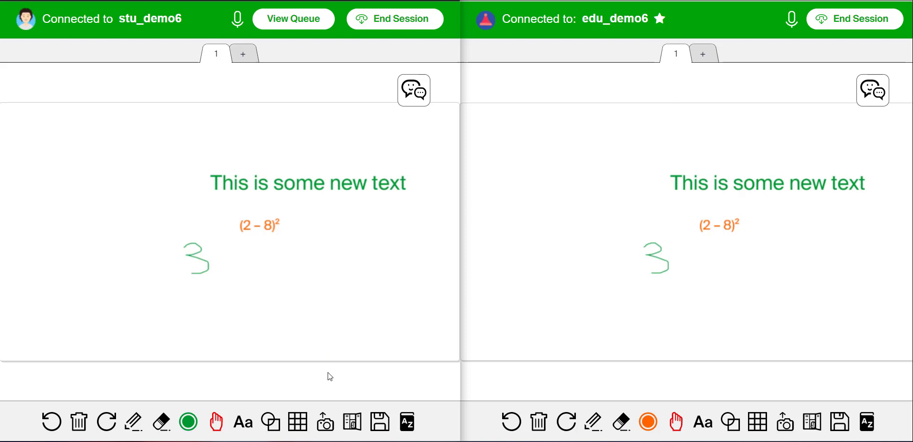
- Draw a slightly sloping green straight line above the green text on the educator's whiteboard
{"action": "left_click", "coordinate": [279, 423]}
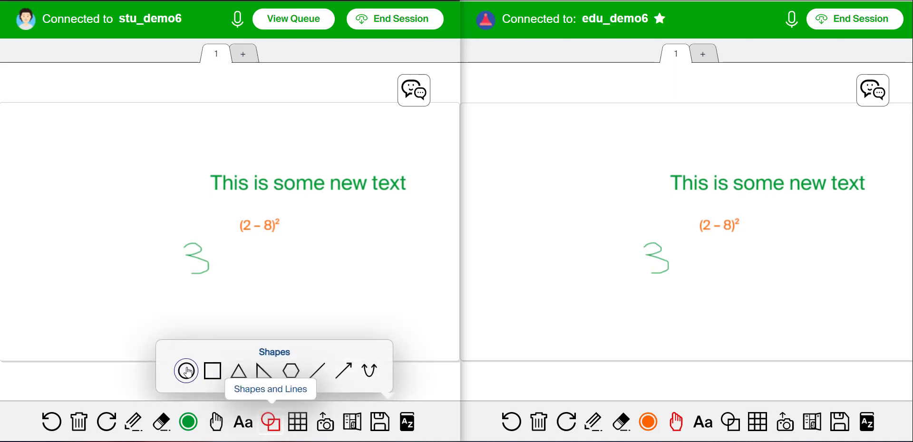
{"action": "left_click", "coordinate": [320, 375]}
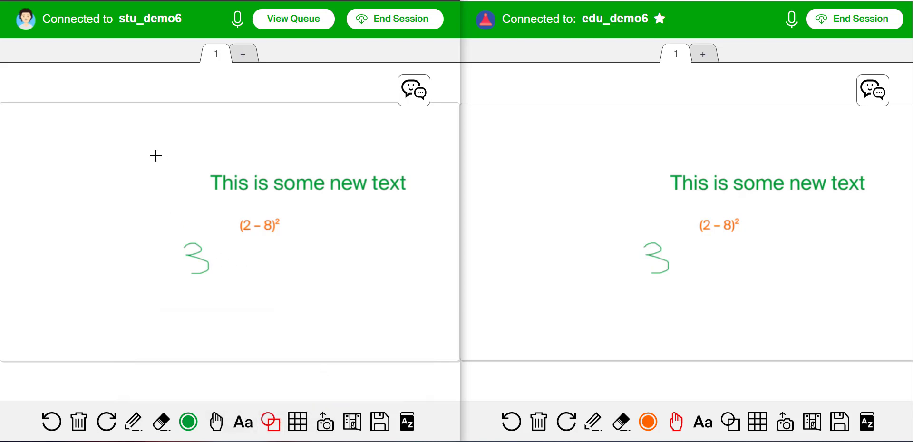
{"action": "left_click_drag", "start_coordinate": [130, 157], "coordinate": [267, 149]}
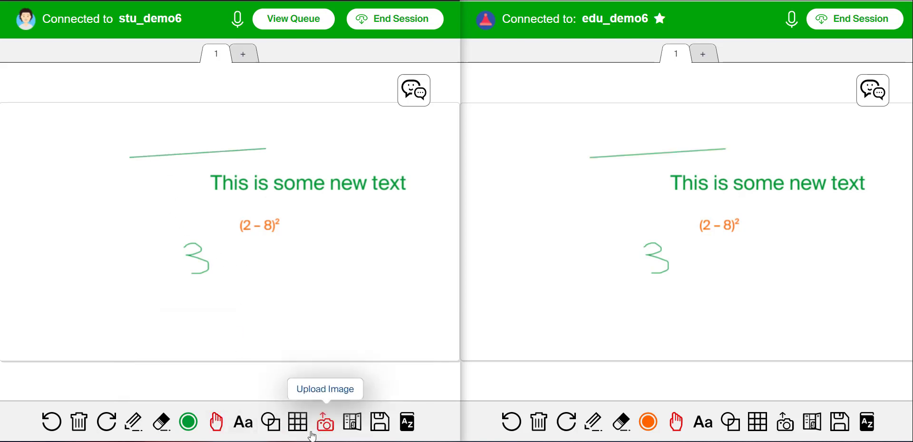
- Draw a green square beside the handwritten 3 on the educator's whiteboard
{"action": "left_click", "coordinate": [279, 430]}
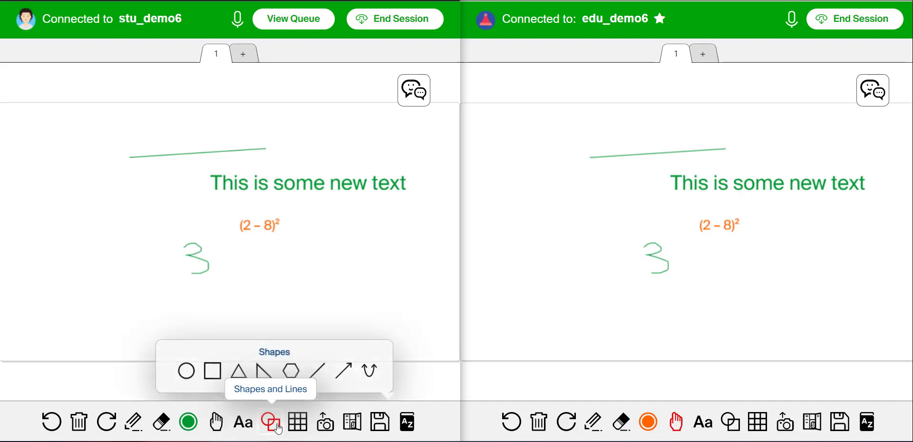
{"action": "left_click", "coordinate": [213, 371]}
{"action": "left_click", "coordinate": [135, 291]}
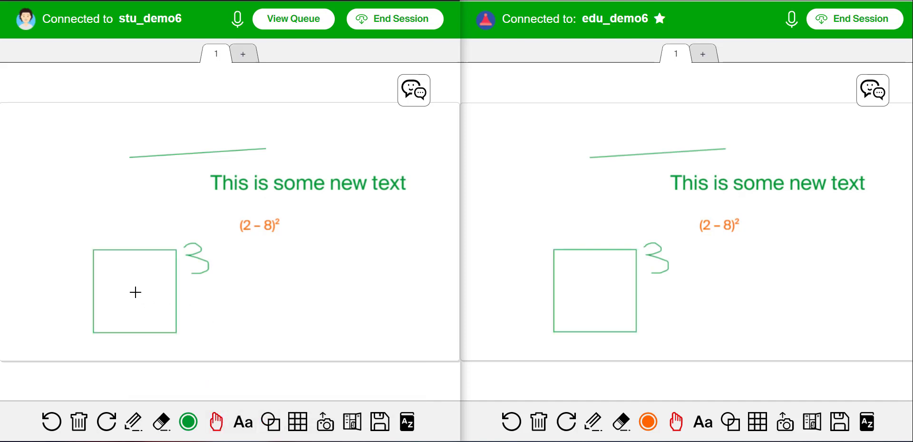
- Stretch the green square into a wider rectangle around the handwritten 3 and enlarge it from its upper-right corner
{"action": "left_click", "coordinate": [177, 290]}
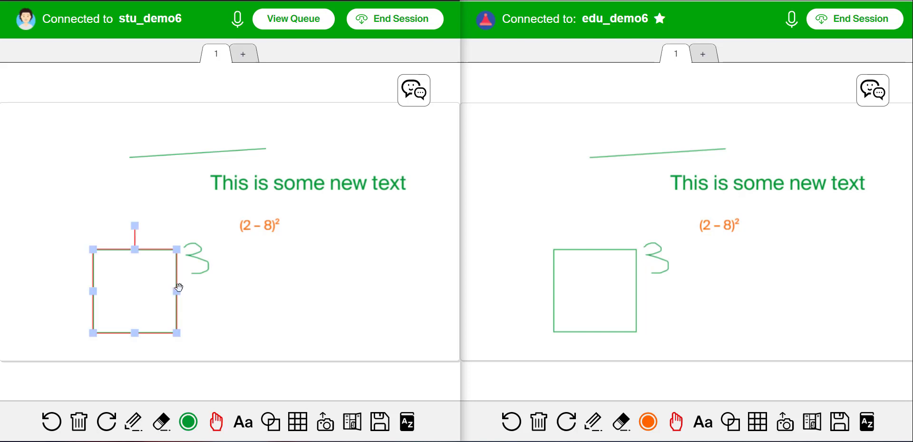
{"action": "left_click_drag", "start_coordinate": [181, 291], "coordinate": [261, 291]}
{"action": "left_click", "coordinate": [338, 289]}
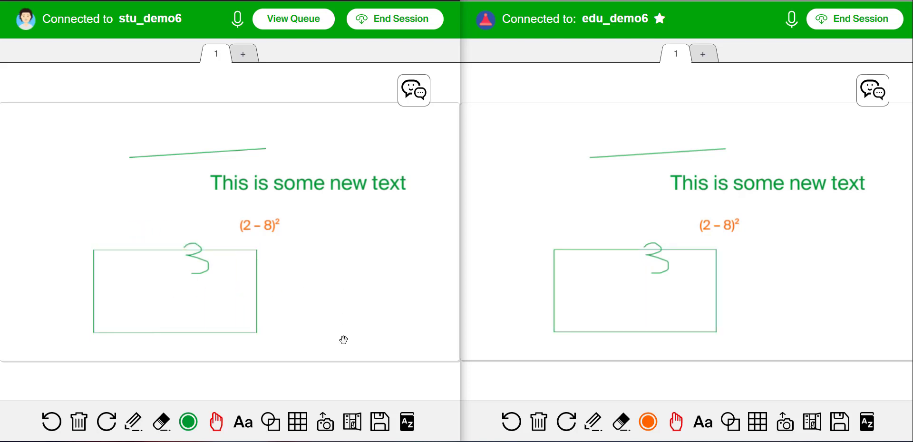
{"action": "left_click", "coordinate": [257, 249]}
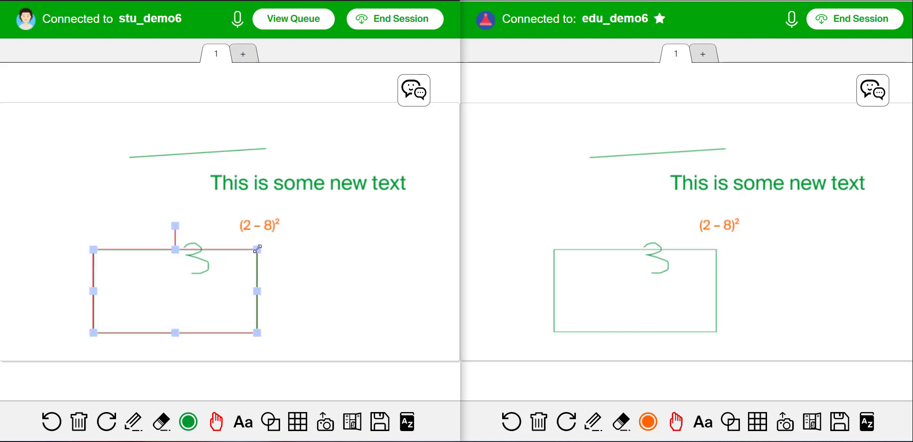
{"action": "left_click_drag", "start_coordinate": [257, 250], "coordinate": [309, 257]}
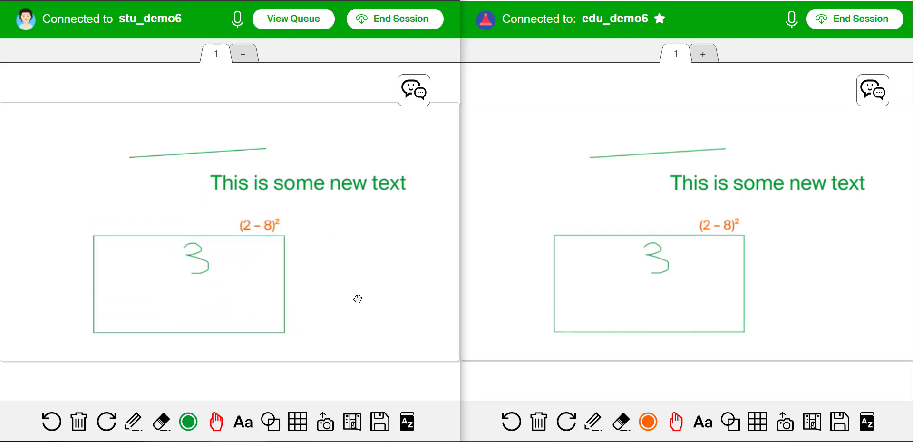
- Rotate the green rectangle and the line "This is some new text" on the educator's whiteboard and undo both rotations
{"action": "left_click", "coordinate": [224, 236]}
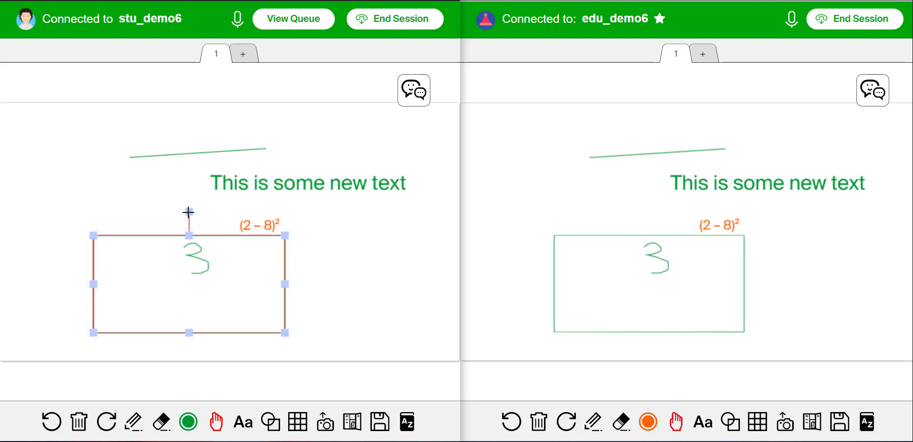
{"action": "left_click_drag", "start_coordinate": [189, 212], "coordinate": [334, 241]}
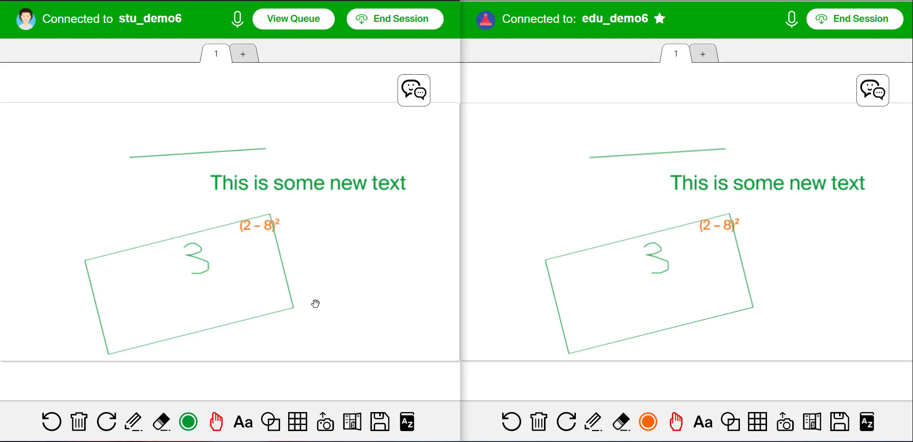
{"action": "left_click", "coordinate": [353, 184]}
{"action": "left_click_drag", "start_coordinate": [309, 145], "coordinate": [272, 183]}
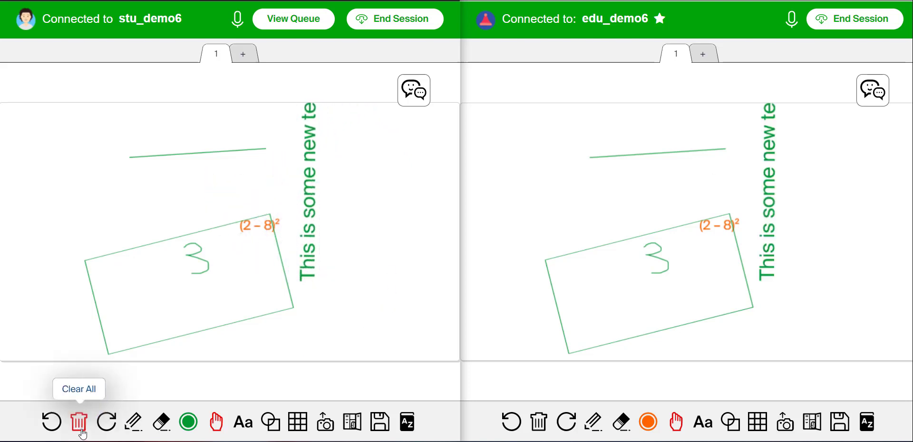
{"action": "left_click", "coordinate": [58, 423]}
{"action": "left_click", "coordinate": [58, 423]}
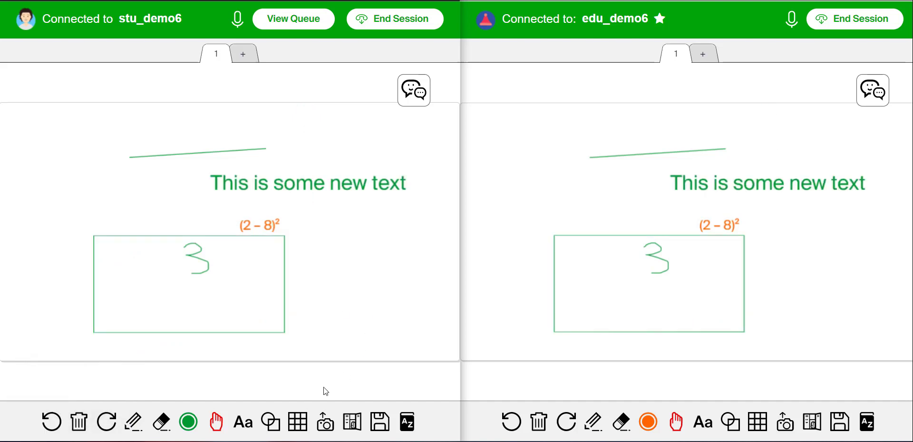
- Apply the fine square grid to the educator's whiteboard and switch it to the coarser grid
{"action": "left_click", "coordinate": [298, 422]}
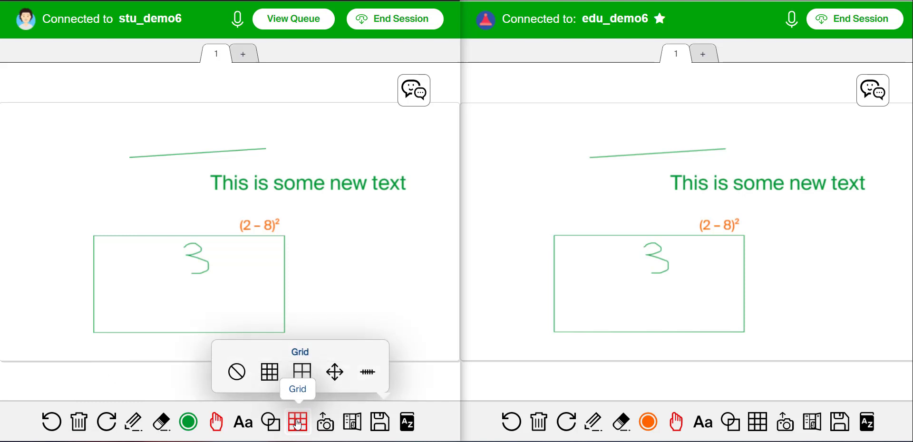
{"action": "left_click", "coordinate": [272, 373]}
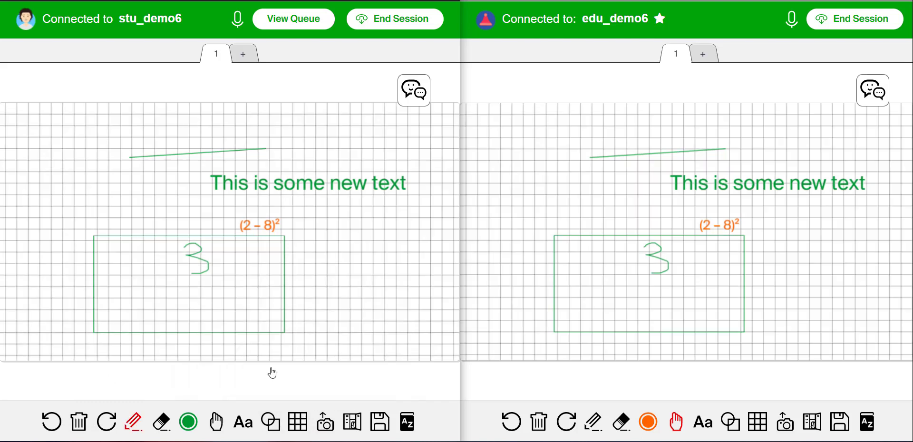
{"action": "left_click", "coordinate": [296, 421]}
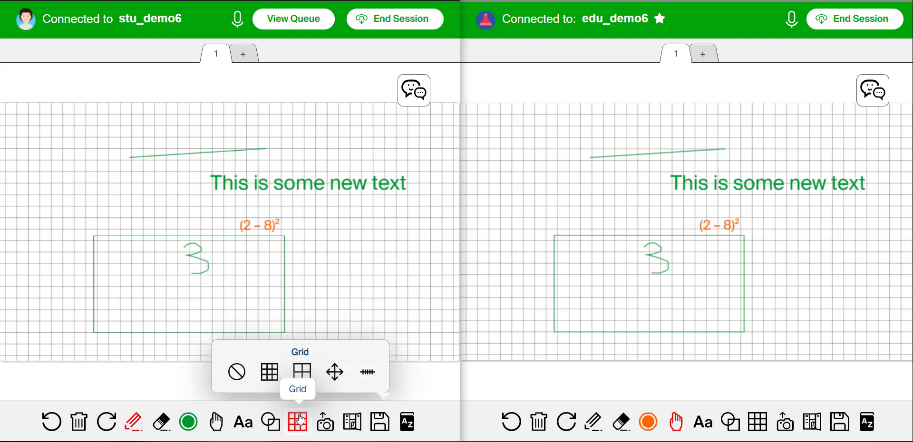
{"action": "left_click", "coordinate": [296, 376]}
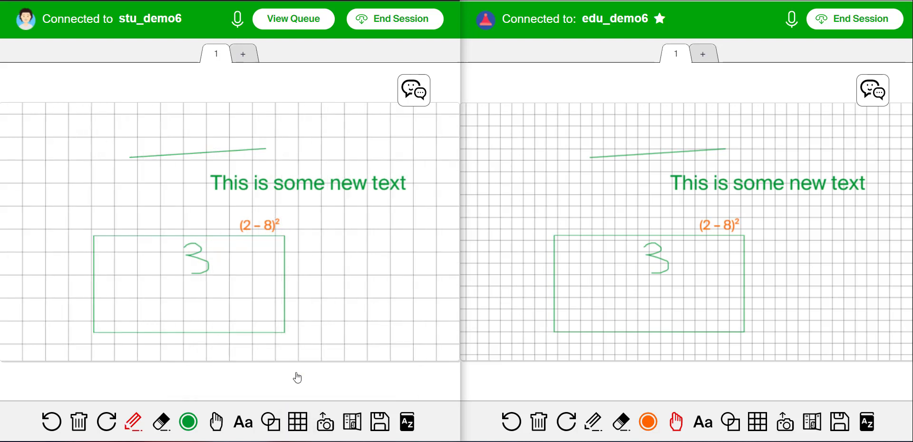
- Remove the coarse grid from the educator's whiteboard
{"action": "left_click", "coordinate": [268, 423]}
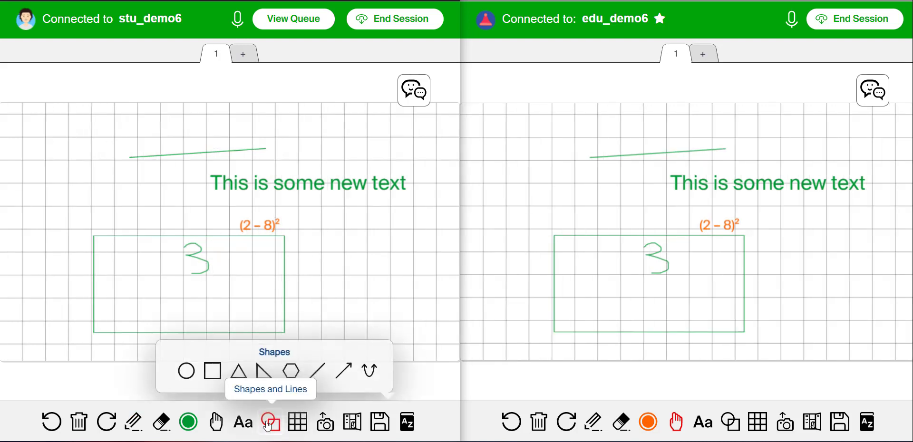
{"action": "left_click", "coordinate": [307, 421]}
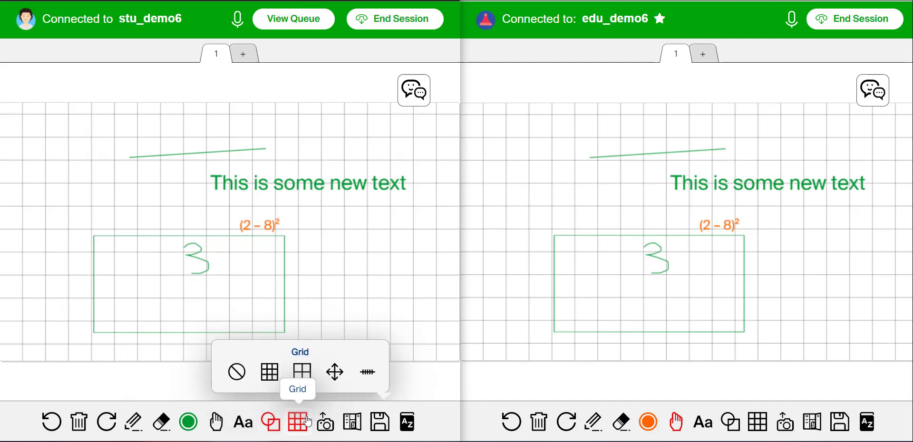
{"action": "left_click", "coordinate": [238, 373]}
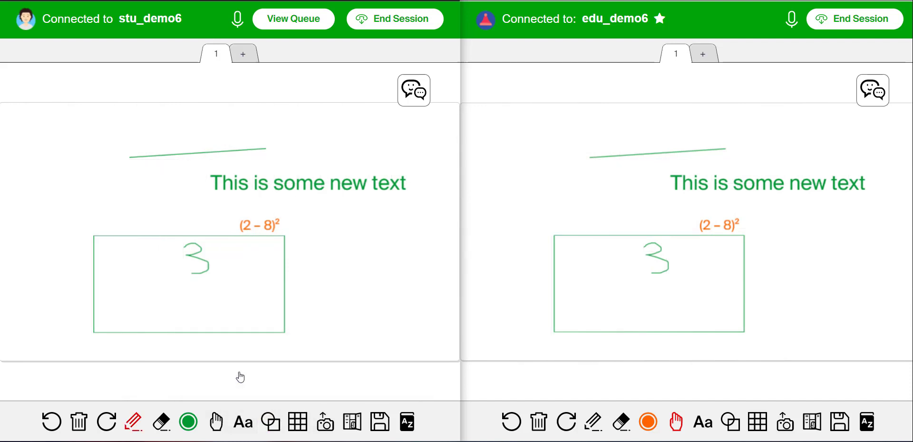
- Add the horizontal and vertical coordinate axes to the educator's whiteboard and remove them
{"action": "left_click", "coordinate": [298, 421]}
{"action": "left_click", "coordinate": [335, 372]}
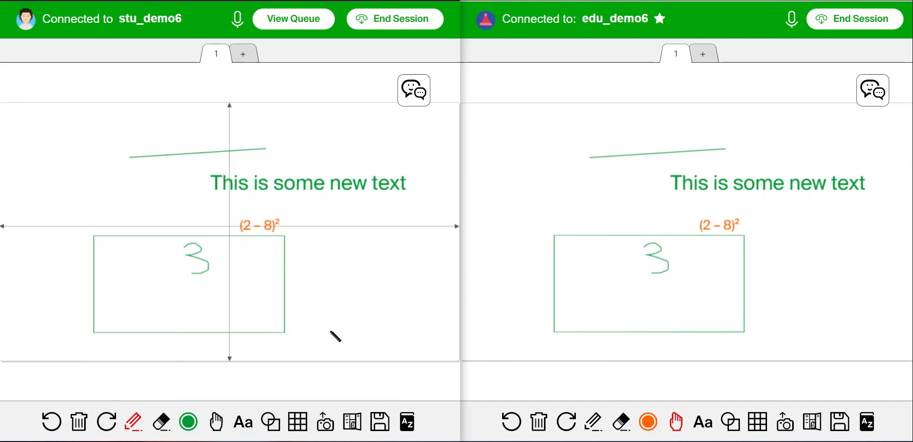
{"action": "left_click", "coordinate": [298, 422]}
{"action": "left_click", "coordinate": [239, 373]}
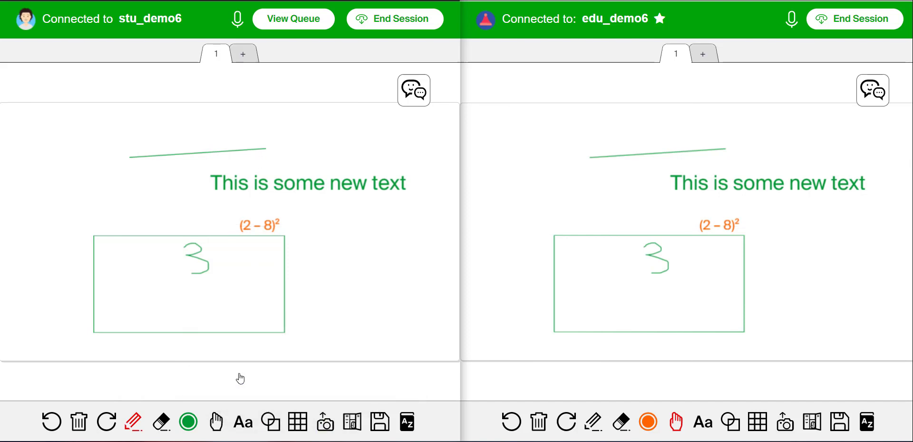
- Add the horizontal number line to the educator's whiteboard and remove it
{"action": "left_click", "coordinate": [297, 420]}
{"action": "left_click", "coordinate": [368, 373]}
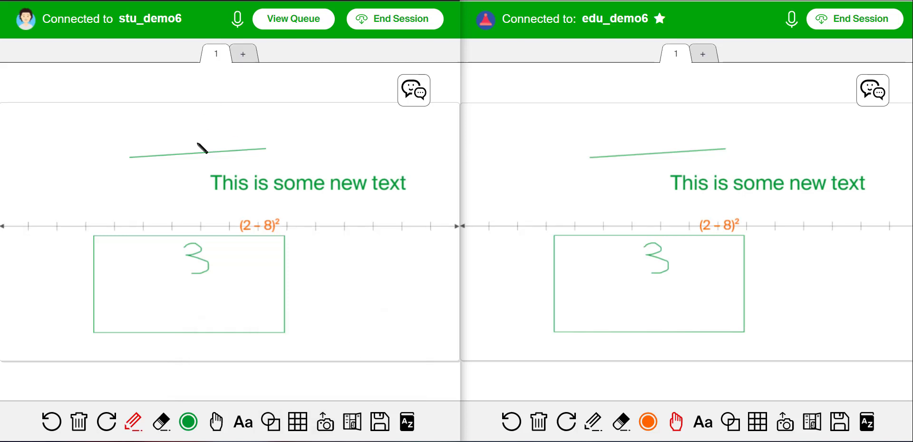
{"action": "left_click", "coordinate": [297, 421]}
{"action": "left_click", "coordinate": [237, 373]}
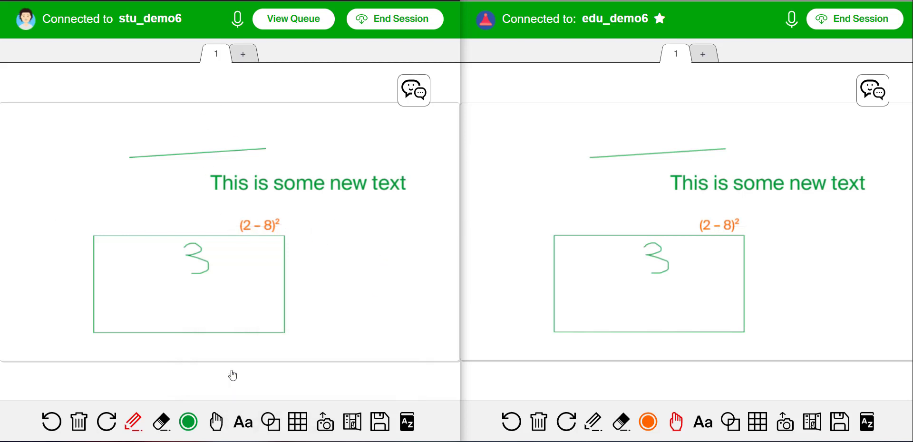
- Upload the questions image from the Desktop to the student's whiteboard
{"action": "left_click", "coordinate": [324, 426]}
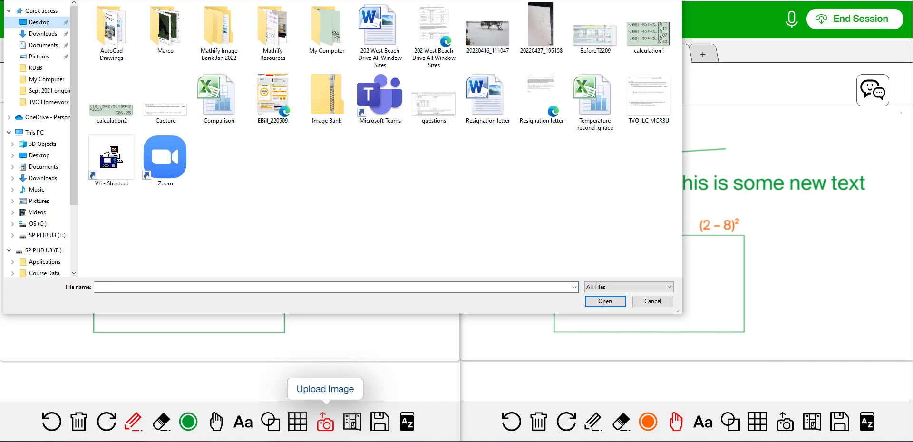
{"action": "left_click", "coordinate": [671, 1]}
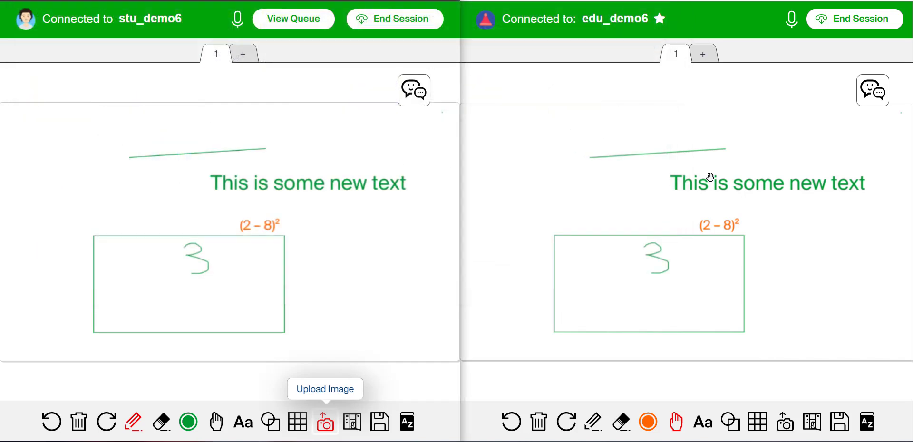
{"action": "left_click", "coordinate": [785, 424]}
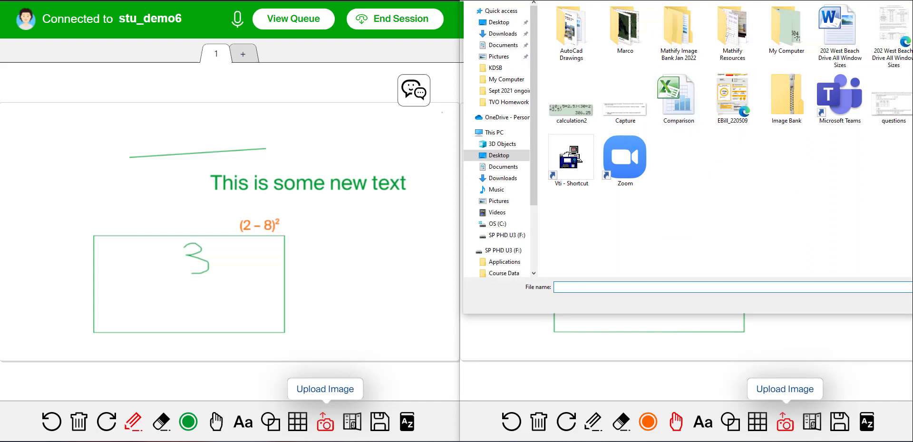
{"action": "left_click_drag", "start_coordinate": [713, 1], "coordinate": [429, 31]}
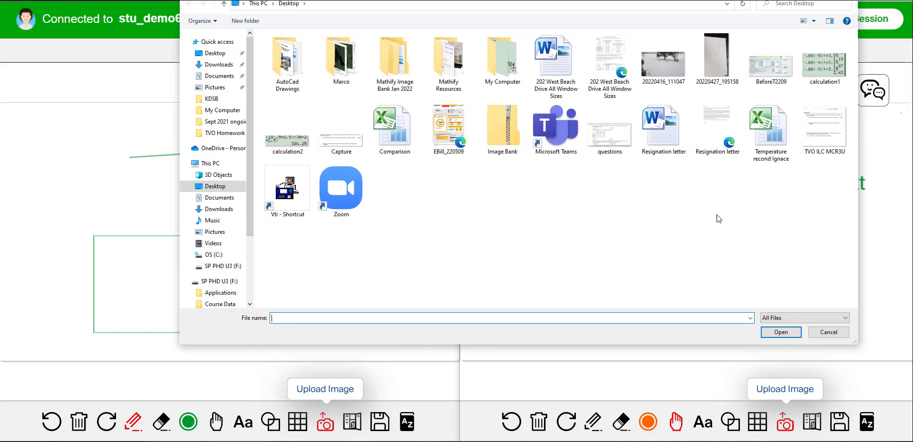
{"action": "left_click", "coordinate": [610, 128]}
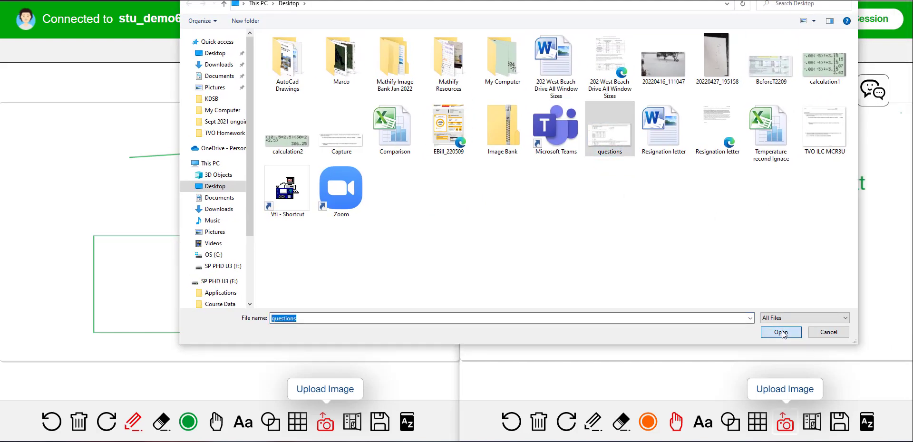
{"action": "left_click", "coordinate": [781, 332]}
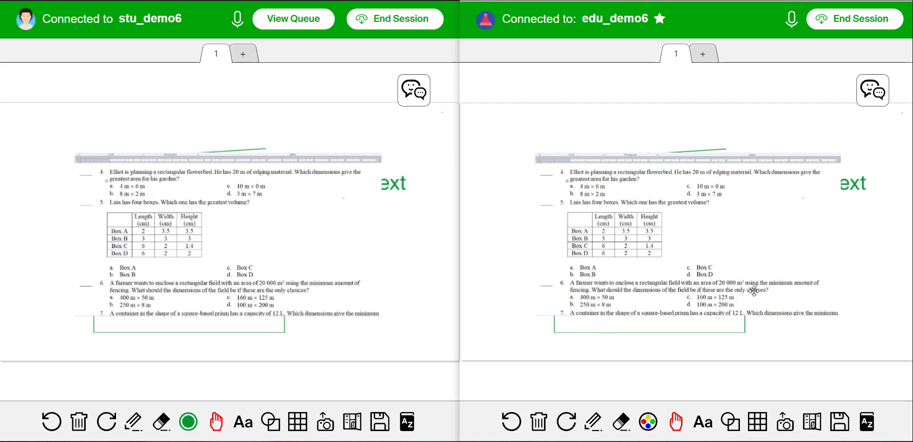
- From the student's side, move the questions image toward the page's upper-left corner and shrink it proportionally
{"action": "left_click_drag", "start_coordinate": [754, 291], "coordinate": [695, 252]}
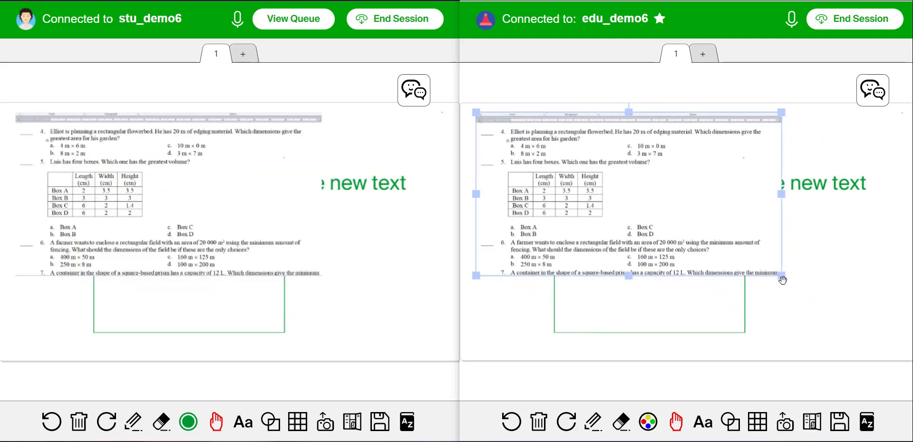
{"action": "left_click_drag", "start_coordinate": [782, 276], "coordinate": [701, 233]}
{"action": "left_click", "coordinate": [817, 270]}
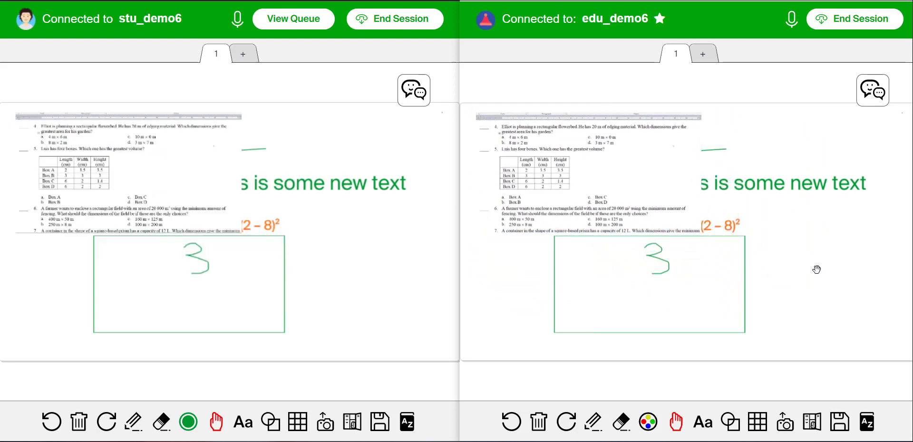
- Enlarge the questions image from the student's side, and shift and enlarge it from the educator's side until it nearly fills the page
{"action": "left_click", "coordinate": [594, 191]}
{"action": "left_click_drag", "start_coordinate": [701, 234], "coordinate": [781, 313]}
{"action": "left_click", "coordinate": [819, 346]}
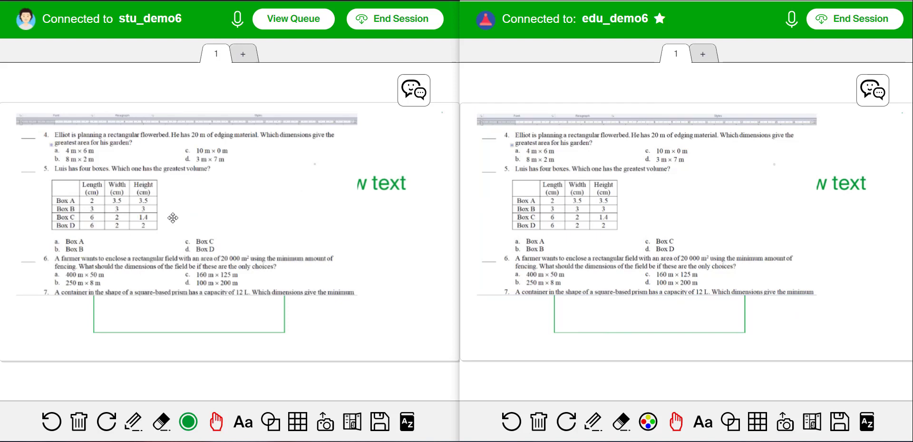
{"action": "left_click_drag", "start_coordinate": [235, 241], "coordinate": [227, 234]}
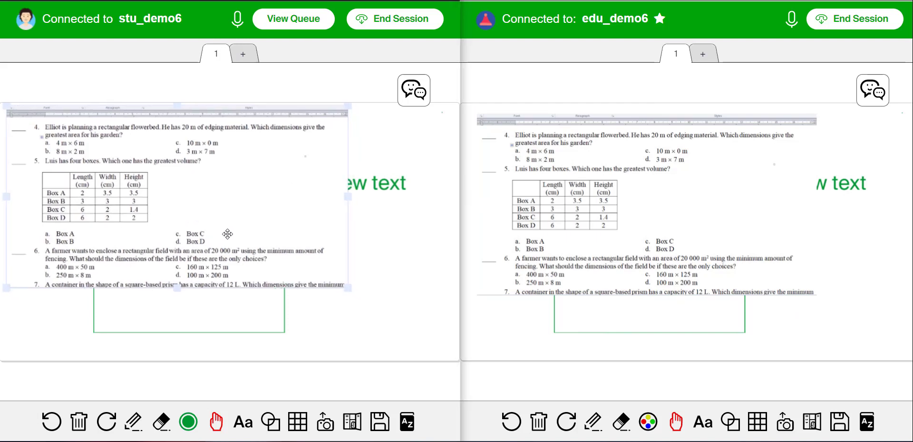
{"action": "left_click_drag", "start_coordinate": [348, 290], "coordinate": [444, 341]}
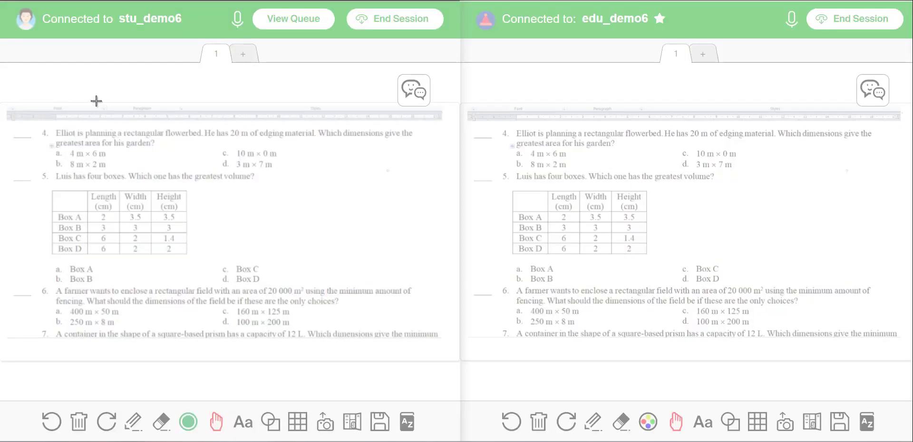
- Switch to Snipping Tool and capture question 4 about the rectangular flowerbed with its four answer options from the educator's whiteboard
{"action": "left_click_drag", "start_coordinate": [101, 100], "coordinate": [206, 160]}
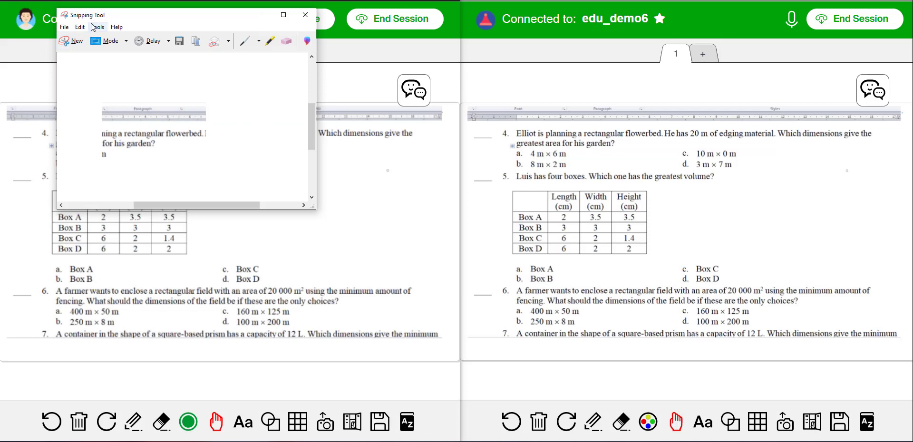
{"action": "left_click_drag", "start_coordinate": [162, 22], "coordinate": [236, 42]}
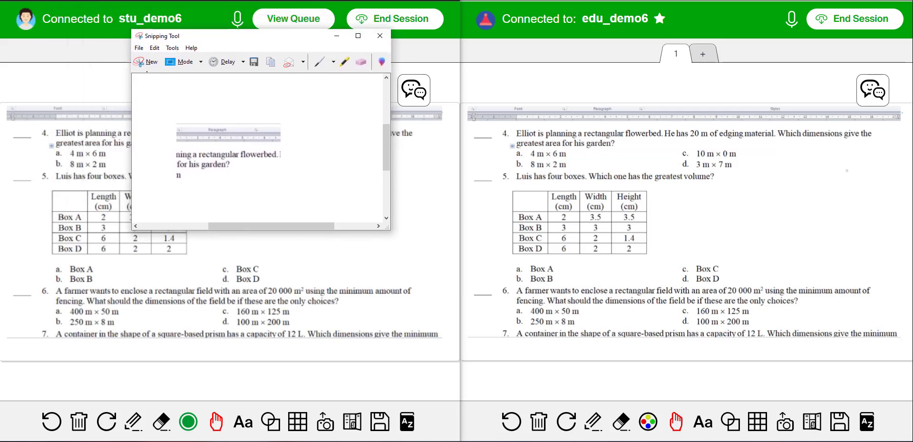
{"action": "left_click", "coordinate": [148, 64]}
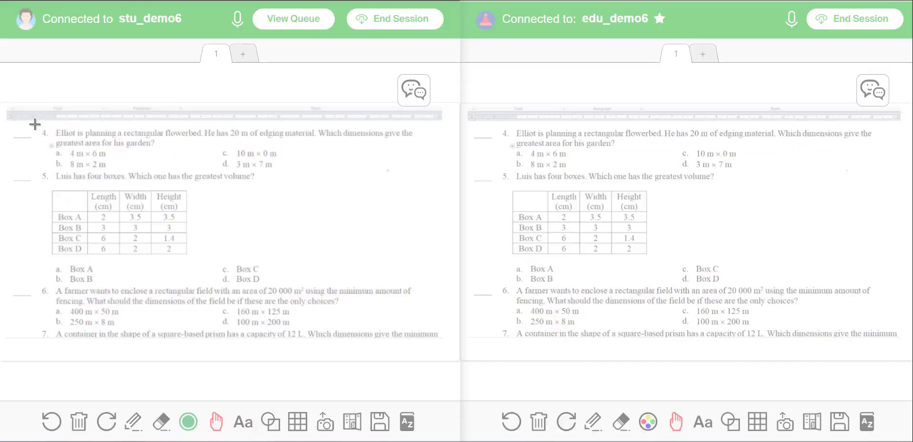
{"action": "left_click_drag", "start_coordinate": [38, 125], "coordinate": [426, 172]}
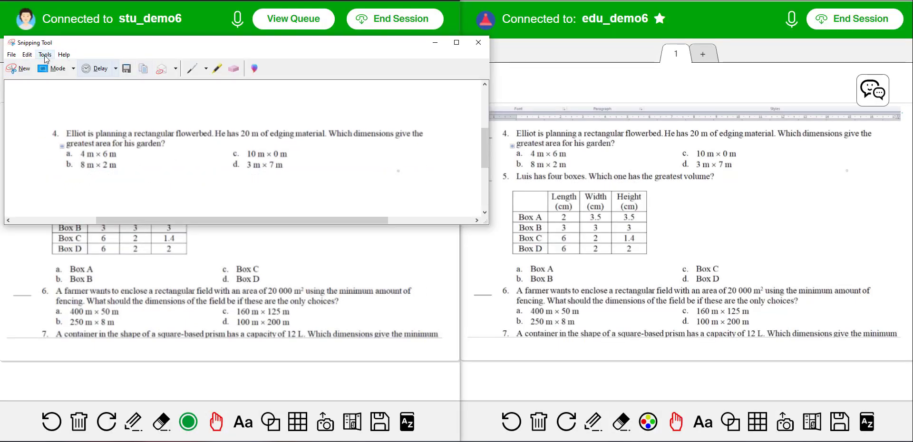
- Save the snip to the Desktop as the JPEG file Capture, replacing the existing file, and minimize Snipping Tool
{"action": "left_click", "coordinate": [12, 55]}
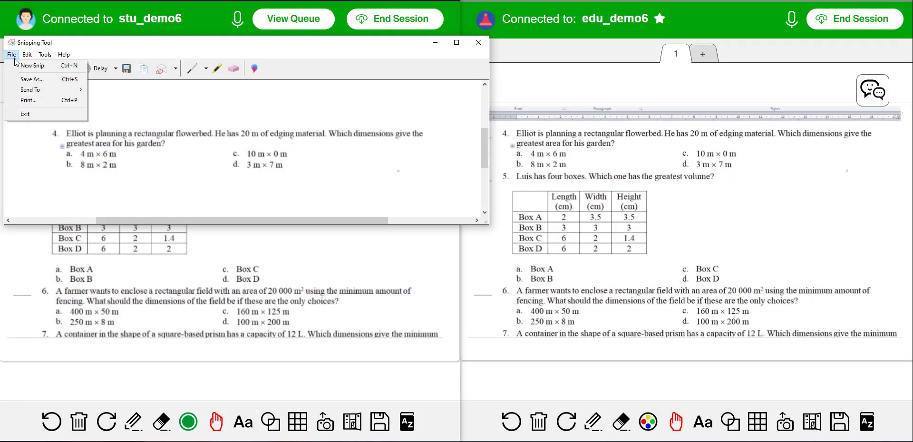
{"action": "left_click", "coordinate": [25, 80]}
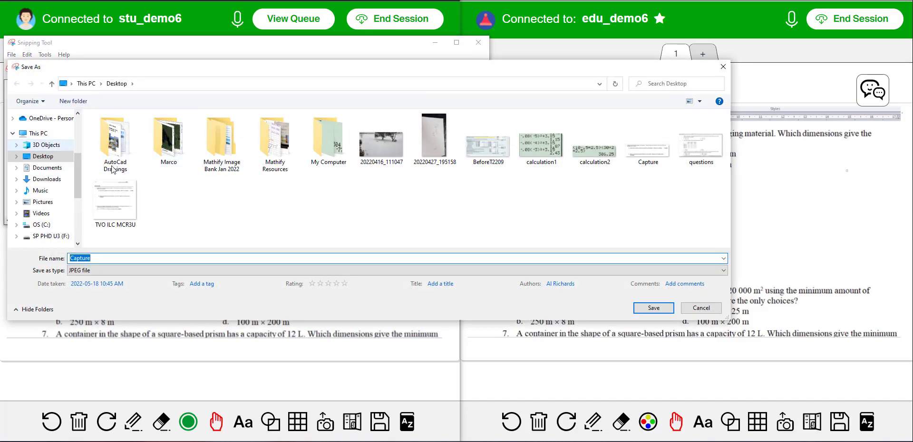
{"action": "left_click", "coordinate": [640, 307]}
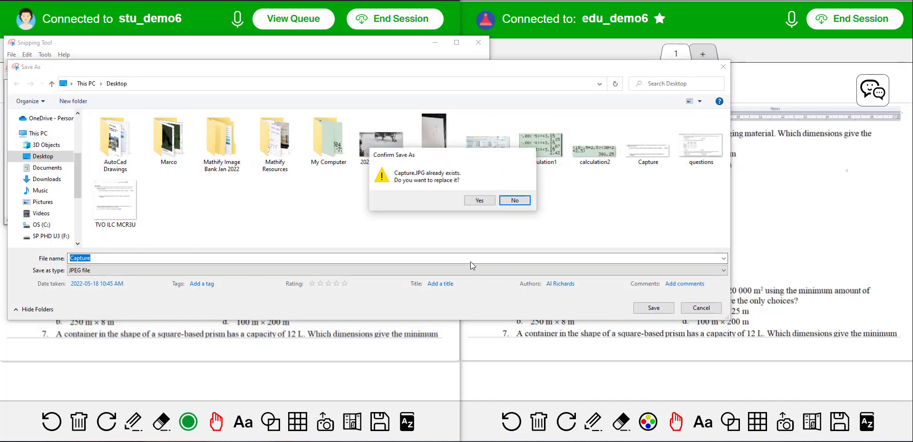
{"action": "left_click", "coordinate": [485, 203]}
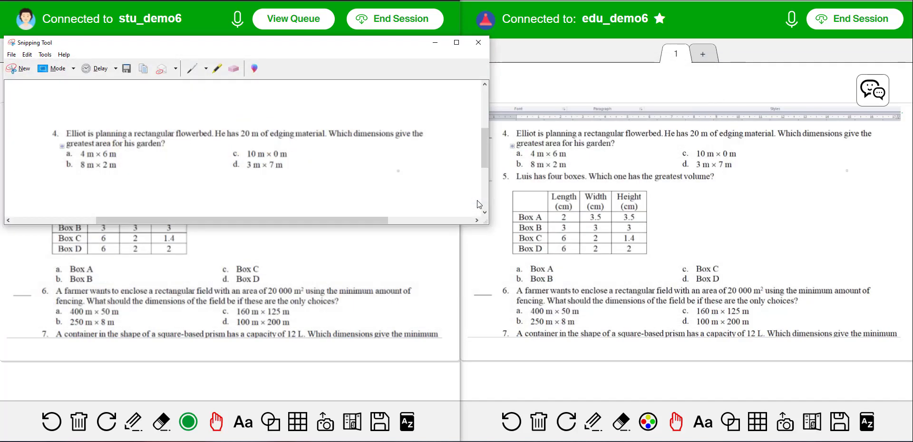
{"action": "left_click", "coordinate": [434, 42]}
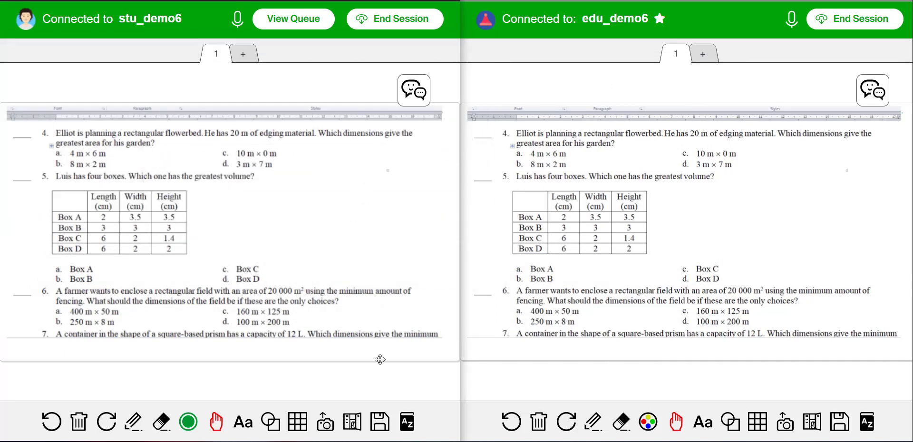
- Upload the Capture image to the educator's whiteboard and move the questions image off the page's left edge
{"action": "left_click", "coordinate": [323, 425]}
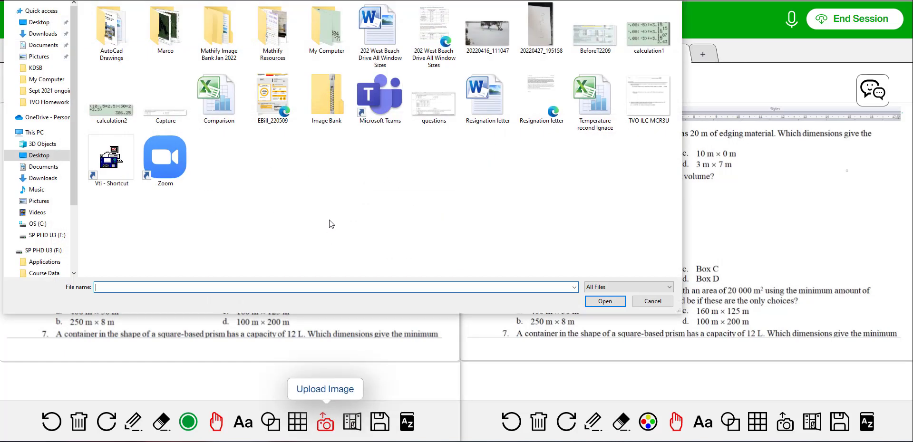
{"action": "left_click", "coordinate": [174, 121]}
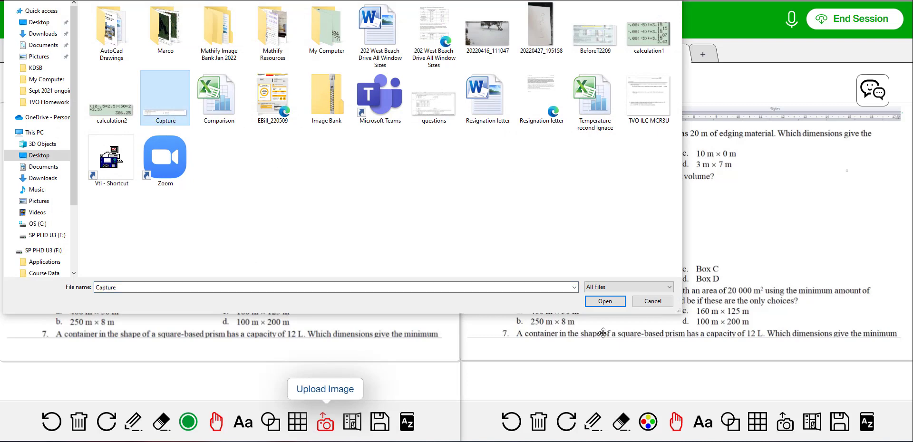
{"action": "left_click", "coordinate": [605, 301]}
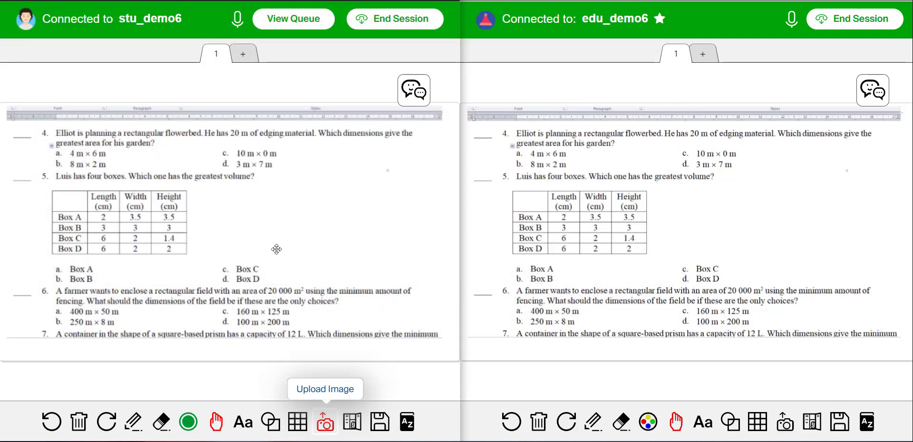
{"action": "left_click_drag", "start_coordinate": [411, 128], "coordinate": [1, 149]}
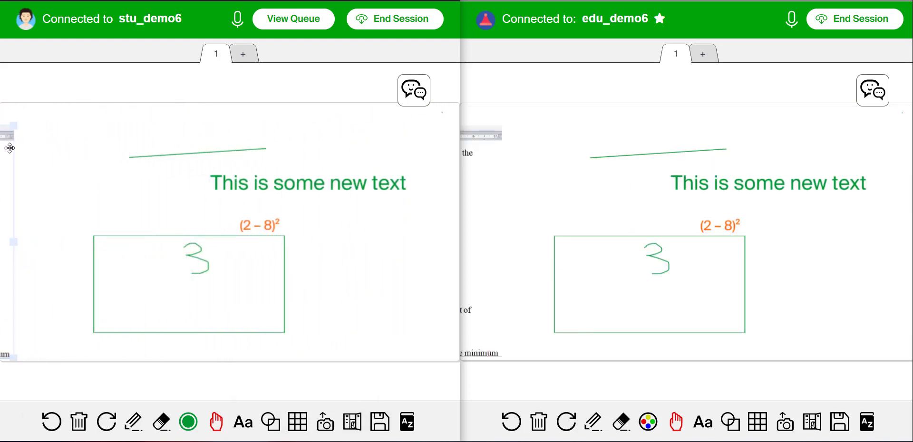
{"action": "left_click", "coordinate": [341, 224]}
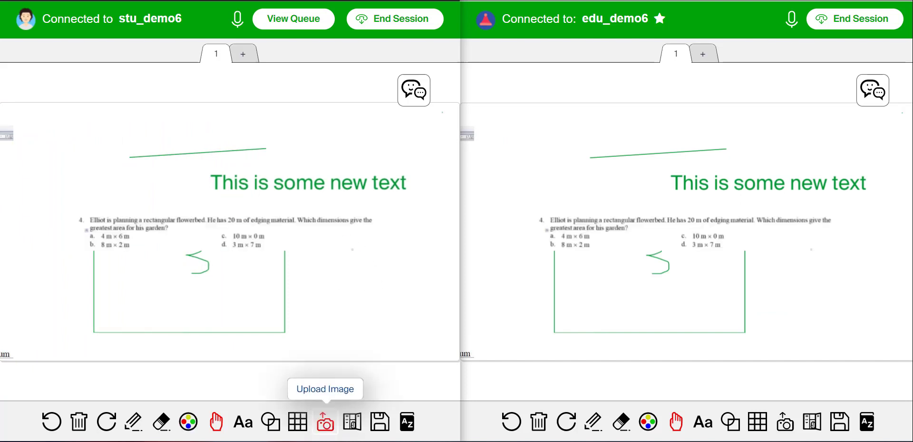
- Move the question 4 image to the top of the educator's page and shift the green line down onto the green text
{"action": "left_click_drag", "start_coordinate": [312, 220], "coordinate": [282, 116]}
{"action": "left_click", "coordinate": [372, 261]}
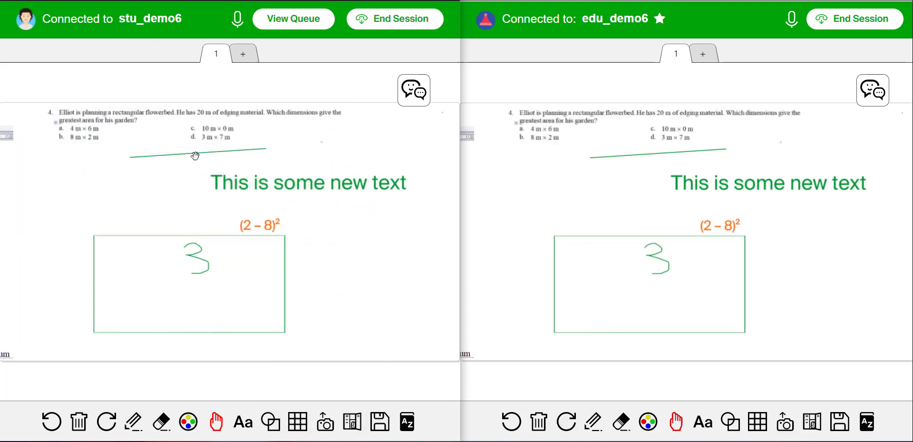
{"action": "left_click_drag", "start_coordinate": [186, 153], "coordinate": [193, 190]}
{"action": "left_click", "coordinate": [261, 298]}
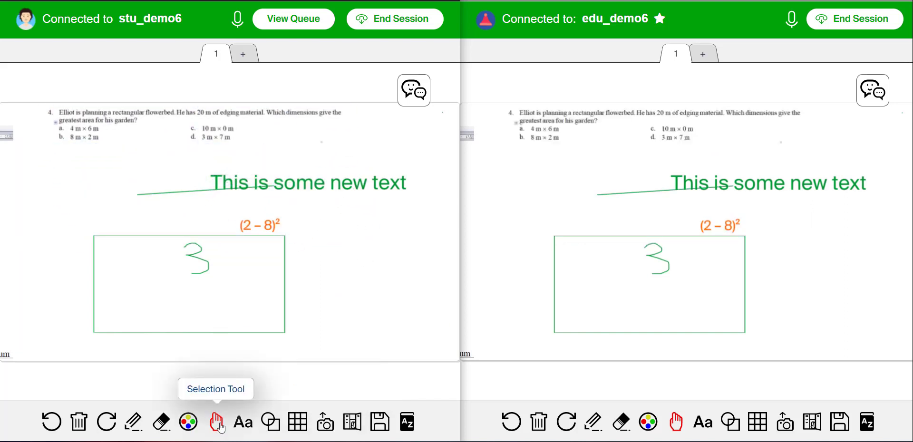
- Erase the green line, the text, the orange expression, the rectangle and the handwritten 3 from the educator's whiteboard
{"action": "left_click", "coordinate": [164, 427]}
{"action": "mouse_move", "coordinate": [192, 167]}
{"action": "left_mouse_down"}
{"action": "mouse_move", "coordinate": [338, 208]}
{"action": "mouse_move", "coordinate": [417, 208]}
{"action": "left_mouse_up"}
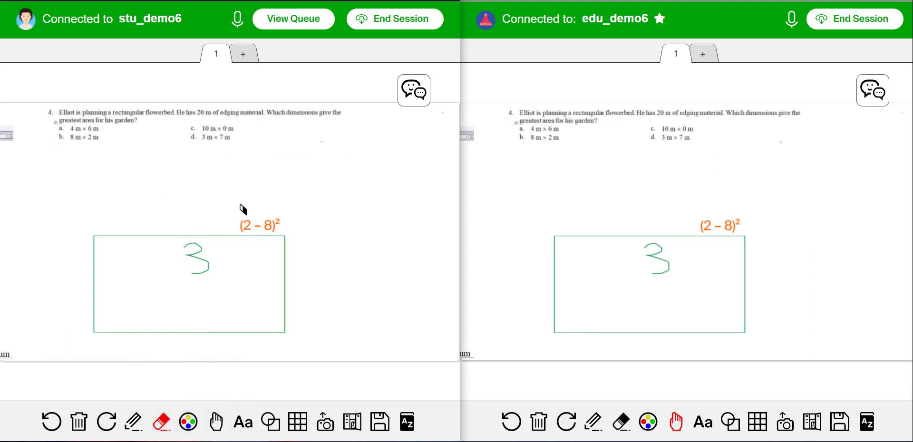
{"action": "left_click_drag", "start_coordinate": [233, 205], "coordinate": [298, 240]}
{"action": "left_click_drag", "start_coordinate": [159, 220], "coordinate": [301, 343]}
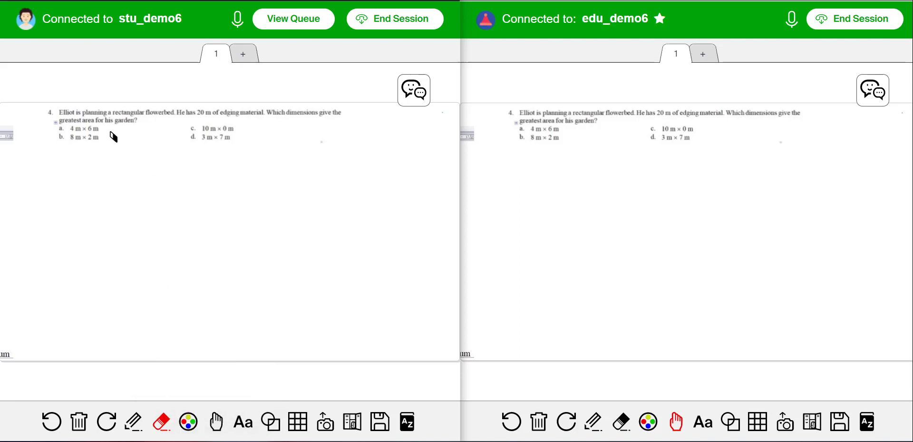
- Move the question 4 image slightly down and left on the educator's whiteboard and enlarge it slightly
{"action": "left_click", "coordinate": [216, 421]}
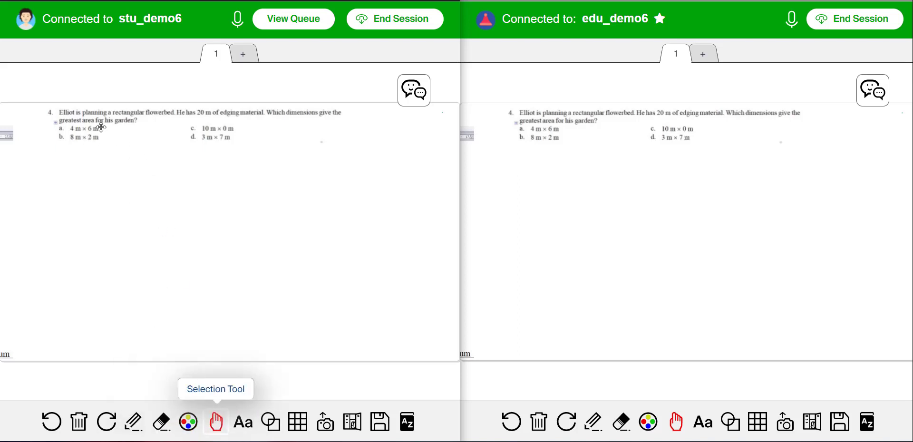
{"action": "left_click", "coordinate": [113, 135]}
{"action": "left_click", "coordinate": [230, 251]}
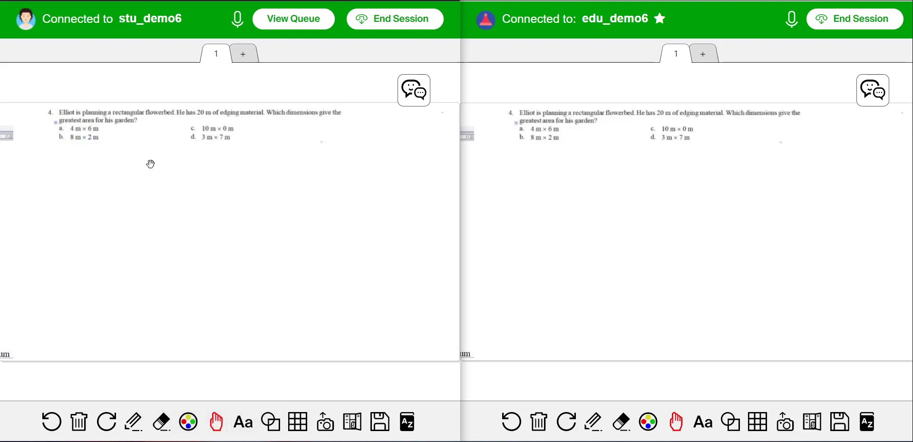
{"action": "left_click", "coordinate": [215, 135]}
{"action": "left_click_drag", "start_coordinate": [215, 135], "coordinate": [200, 146]}
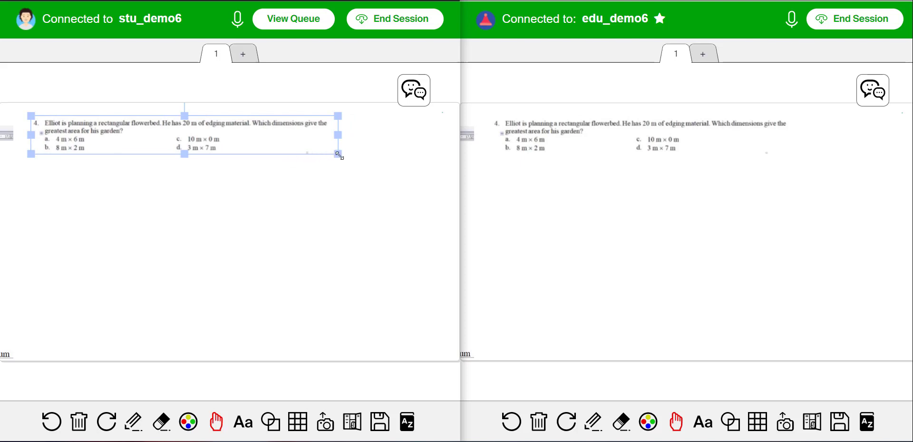
{"action": "left_click_drag", "start_coordinate": [339, 155], "coordinate": [377, 158]}
{"action": "left_click", "coordinate": [302, 218]}
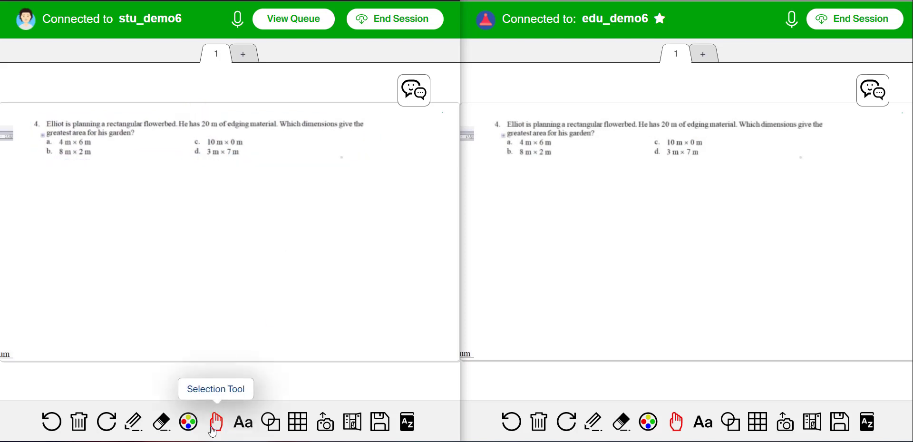
- Circle option c, 10 m × 0 m, in red with the pencil on the educator's whiteboard
{"action": "left_click", "coordinate": [134, 424]}
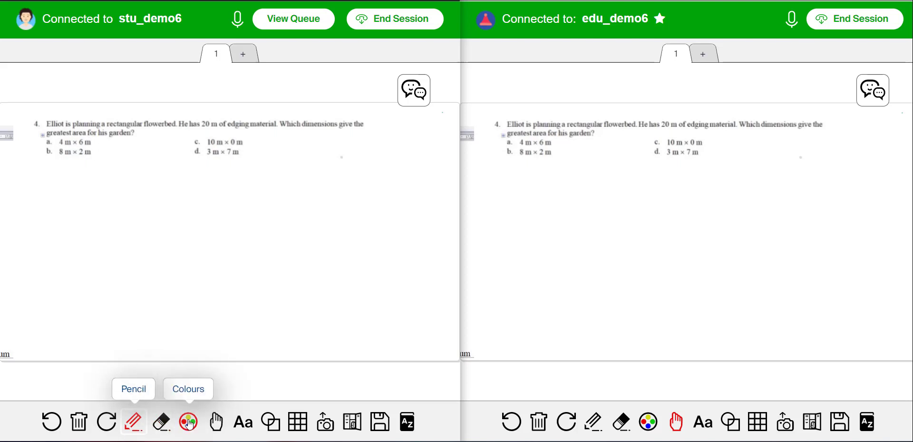
{"action": "left_click", "coordinate": [188, 423]}
{"action": "left_click", "coordinate": [240, 369]}
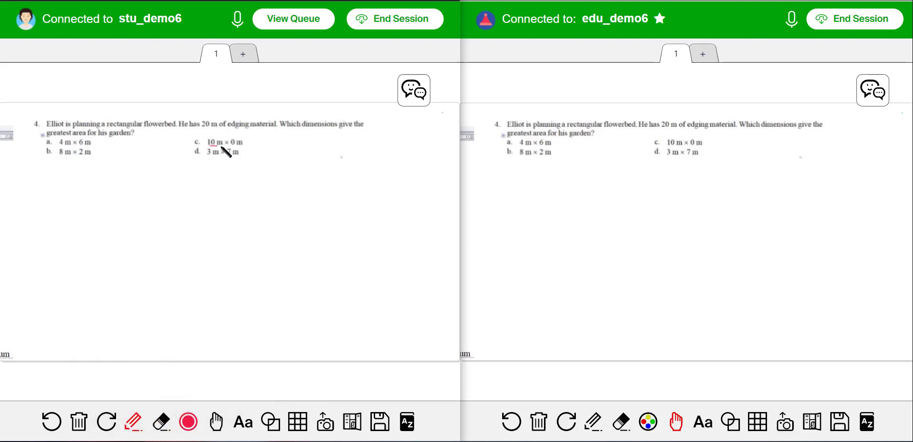
{"action": "mouse_move", "coordinate": [216, 150]}
{"action": "left_mouse_down"}
{"action": "mouse_move", "coordinate": [252, 146]}
{"action": "mouse_move", "coordinate": [224, 137]}
{"action": "mouse_move", "coordinate": [206, 142]}
{"action": "left_mouse_up"}
- Underline option a, 4 m × 6 m, in green on the educator's whiteboard
{"action": "left_click", "coordinate": [189, 422]}
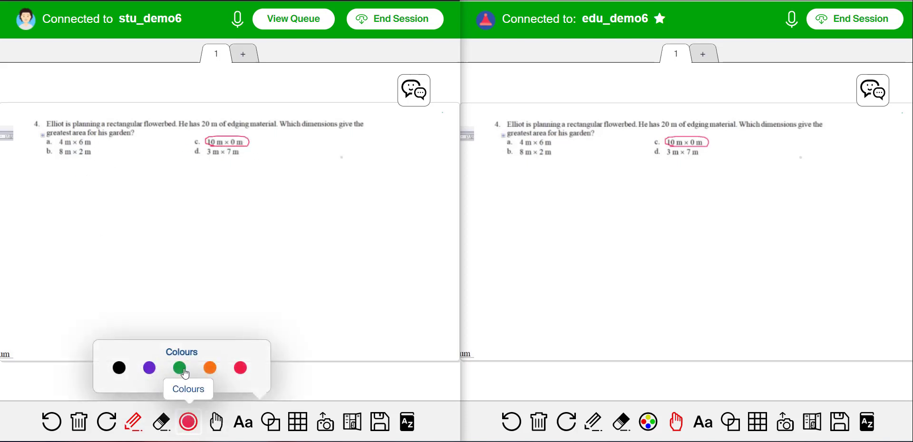
{"action": "left_click", "coordinate": [181, 370]}
{"action": "left_click_drag", "start_coordinate": [62, 147], "coordinate": [93, 147]}
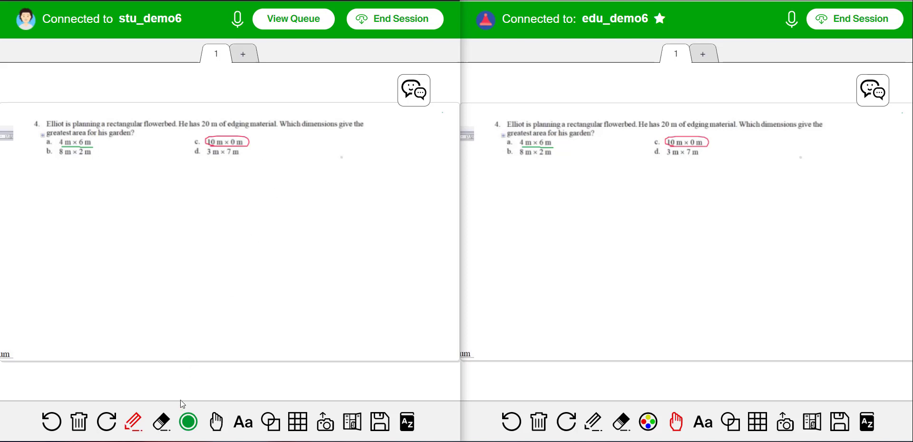
- Erase the red circle together with the question 4 image on the educator's whiteboard and undo both erasures
{"action": "left_click", "coordinate": [161, 422]}
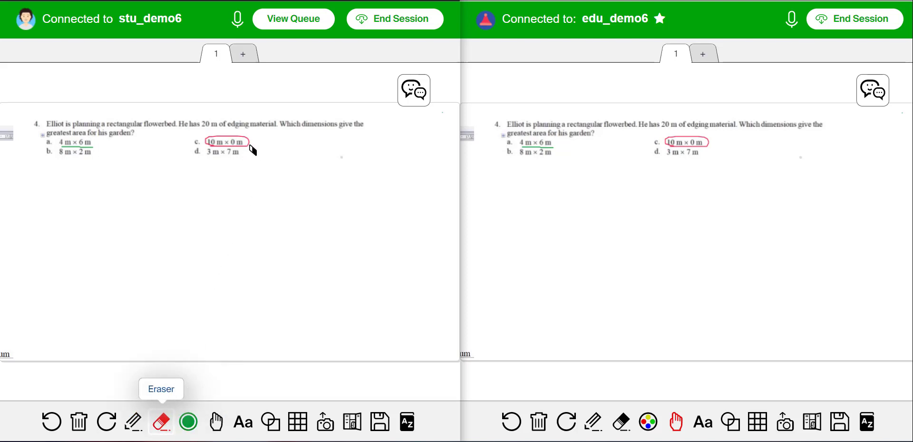
{"action": "left_click", "coordinate": [252, 149]}
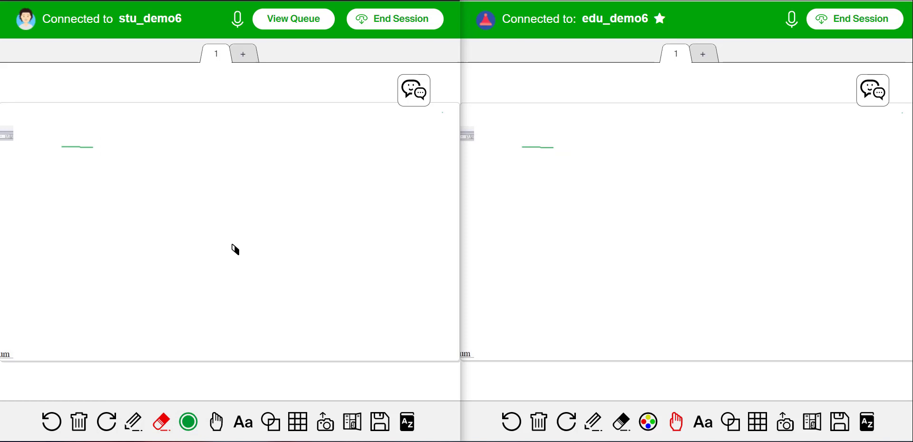
{"action": "left_click", "coordinate": [55, 422]}
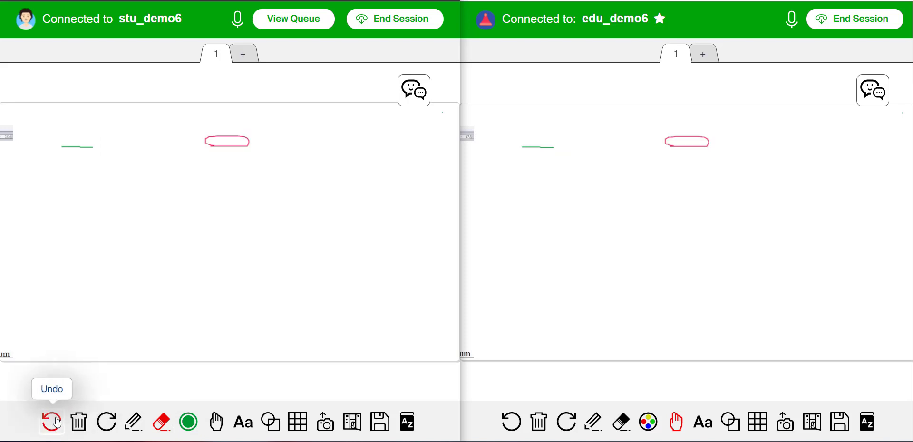
{"action": "left_click", "coordinate": [56, 421]}
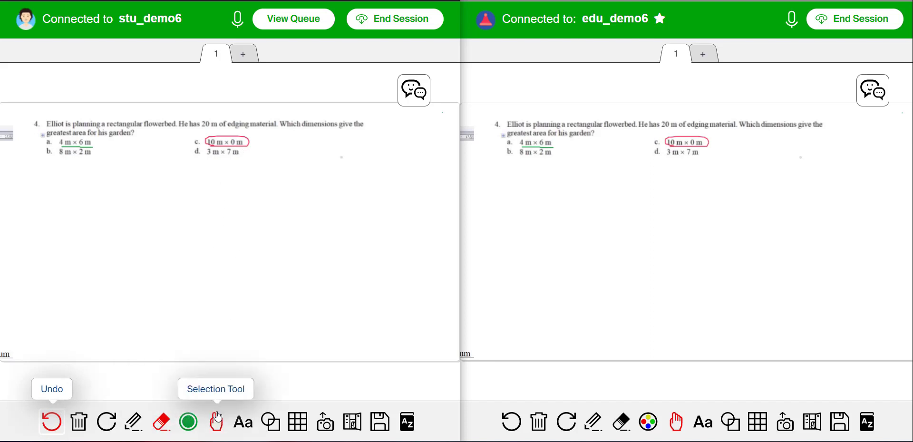
- Move the red circle down off the question 4 image into empty space and erase it
{"action": "left_click", "coordinate": [216, 422]}
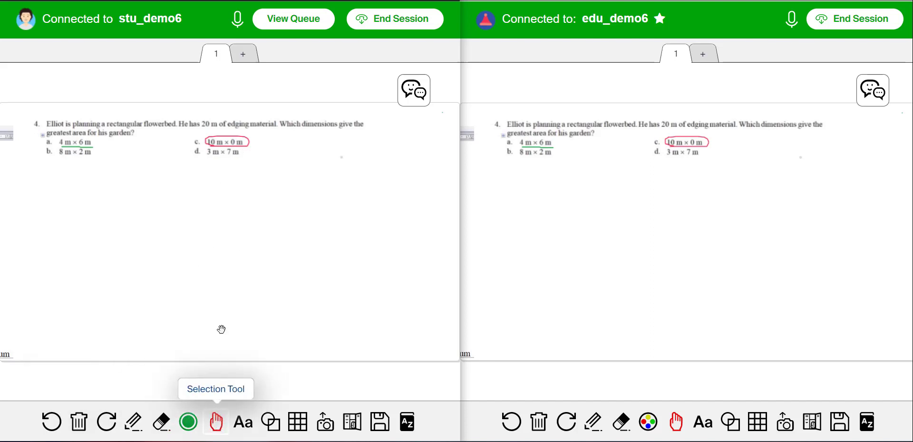
{"action": "left_click_drag", "start_coordinate": [247, 146], "coordinate": [246, 266]}
{"action": "left_click", "coordinate": [162, 422]}
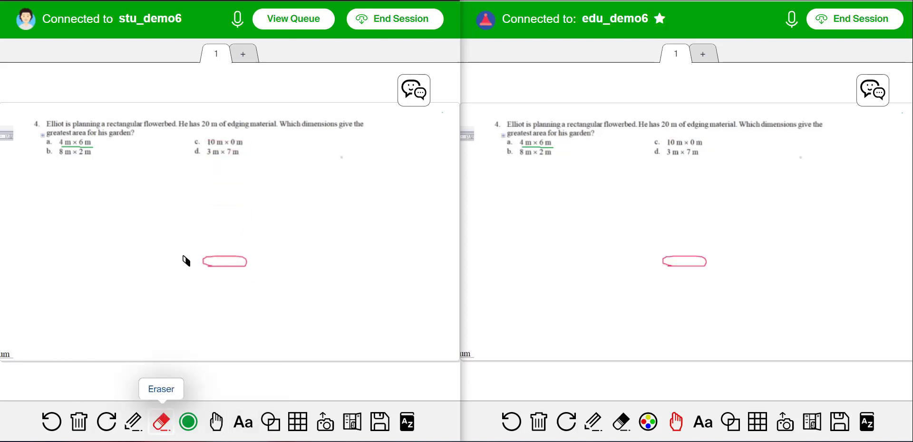
{"action": "left_click_drag", "start_coordinate": [183, 259], "coordinate": [275, 281]}
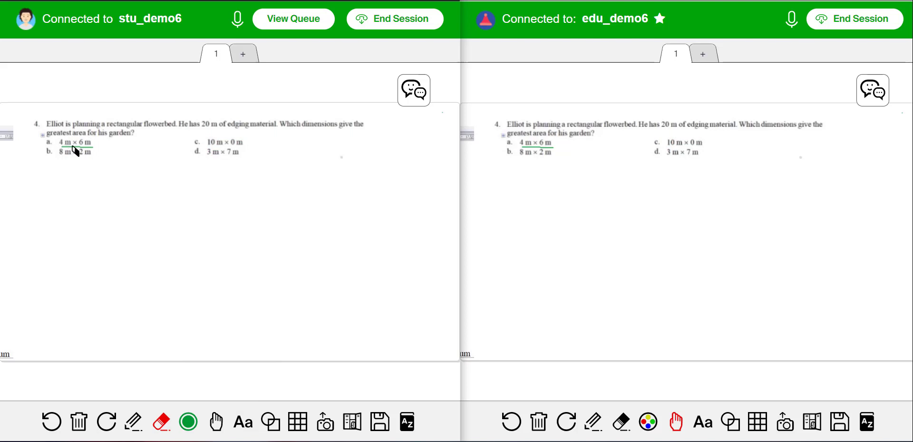
- Move the question 4 image down, clear of the green underline, and erase the underline on the educator's whiteboard
{"action": "left_click", "coordinate": [216, 423]}
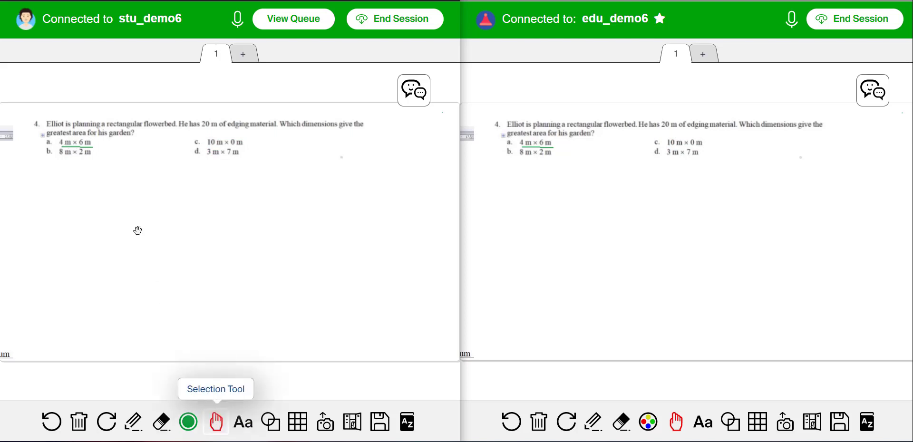
{"action": "left_click_drag", "start_coordinate": [85, 139], "coordinate": [109, 221]}
{"action": "left_click", "coordinate": [88, 160]}
{"action": "left_click", "coordinate": [134, 145]}
{"action": "left_click", "coordinate": [161, 422]}
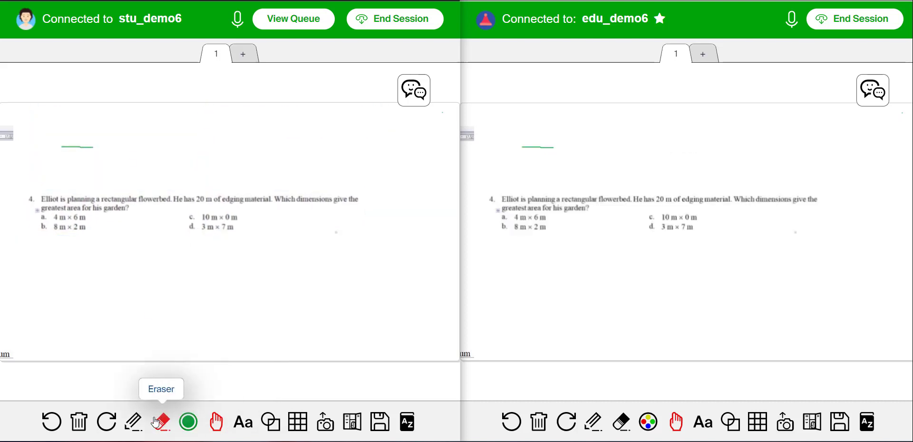
{"action": "left_click_drag", "start_coordinate": [62, 152], "coordinate": [82, 152]}
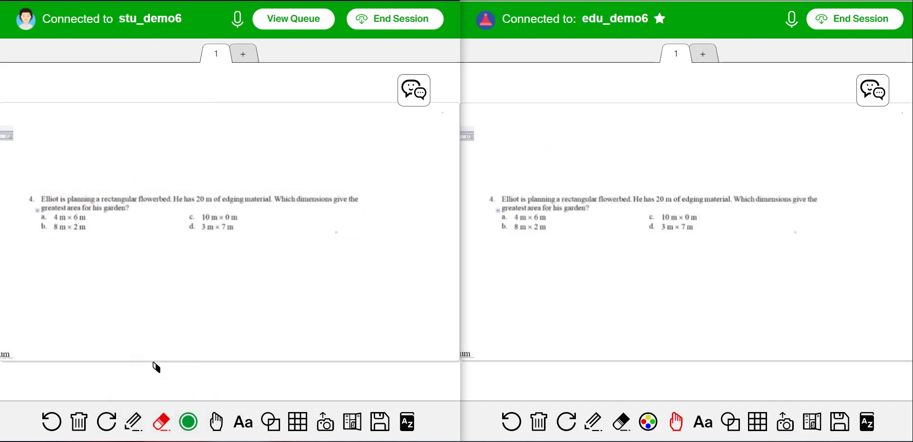
- Move the question 4 image back to the top of the educator's page and apply the large-square grid background
{"action": "left_click", "coordinate": [214, 421]}
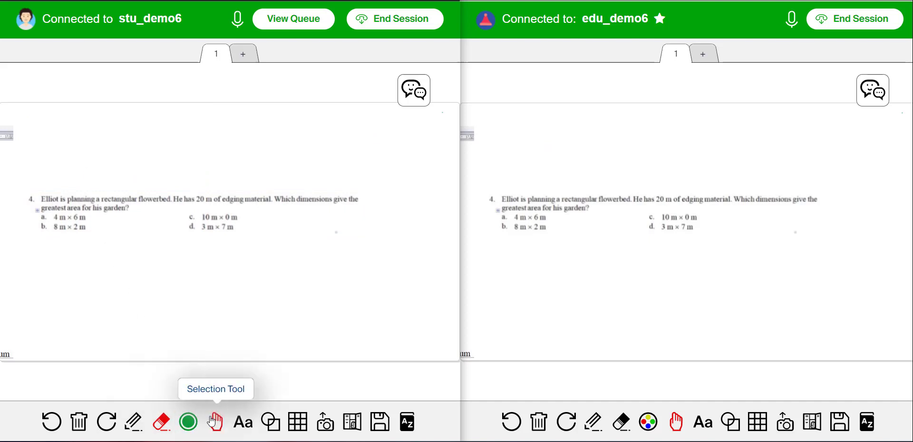
{"action": "left_click_drag", "start_coordinate": [219, 226], "coordinate": [223, 150]}
{"action": "left_click", "coordinate": [218, 232]}
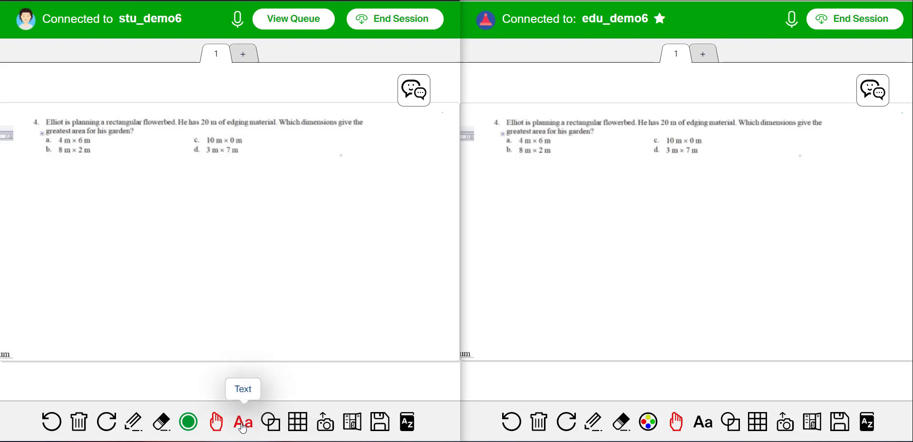
{"action": "left_click", "coordinate": [298, 422]}
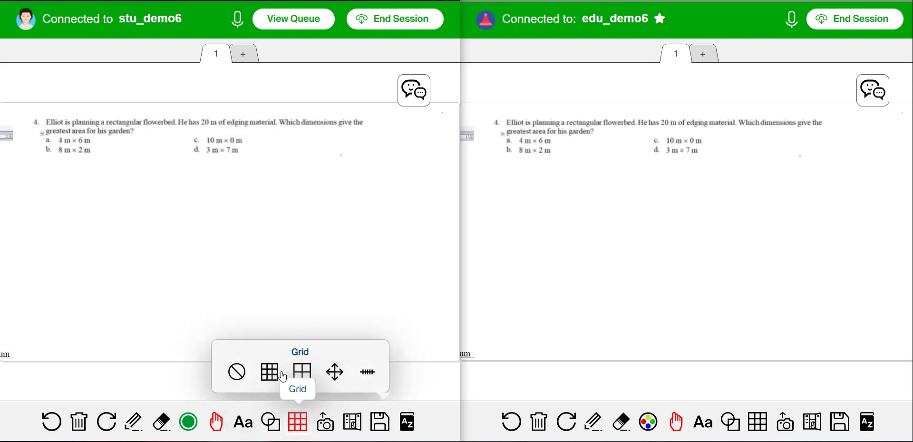
{"action": "left_click", "coordinate": [301, 373]}
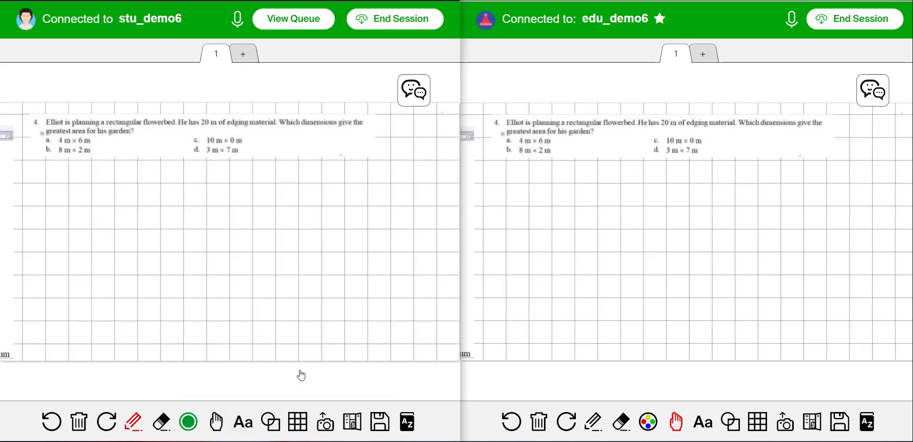
- Add the green text "Some text" below the question 4 image on the educator's whiteboard
{"action": "left_click", "coordinate": [243, 426]}
{"action": "left_click_drag", "start_coordinate": [160, 183], "coordinate": [209, 190]}
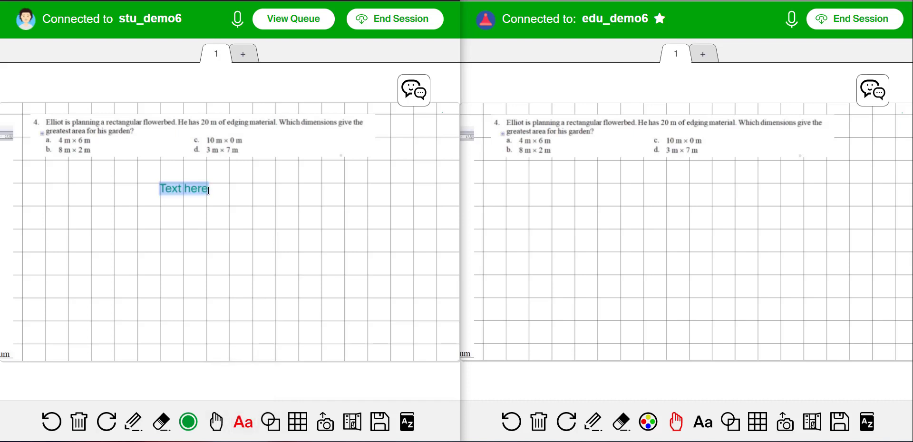
{"action": "type", "text": "Some text"}
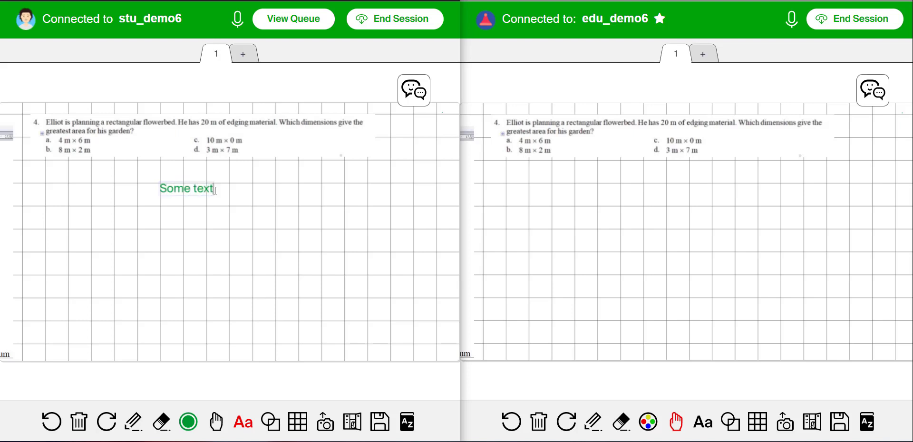
{"action": "left_click", "coordinate": [263, 217]}
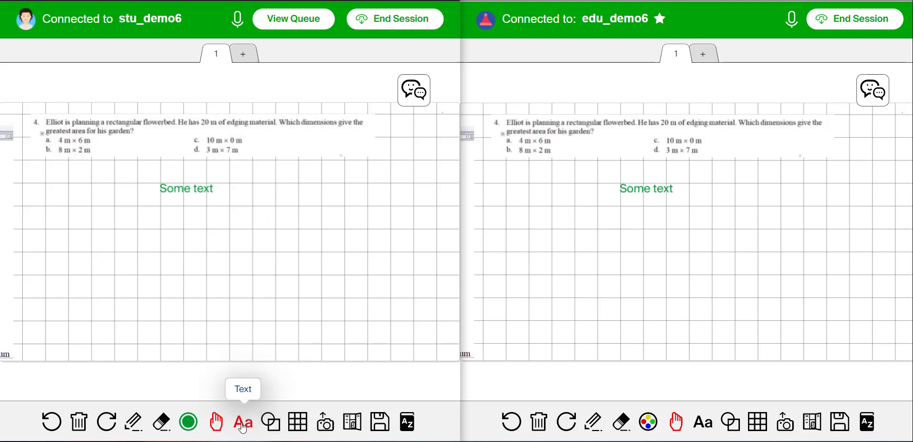
- Add the orange text "Same size" below and to the right of the green text on the educator's whiteboard
{"action": "left_click", "coordinate": [189, 421]}
{"action": "left_click", "coordinate": [208, 368]}
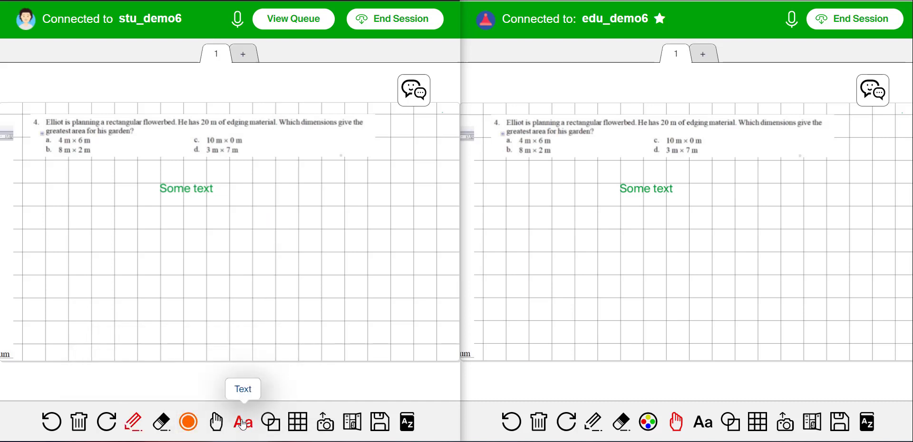
{"action": "left_click", "coordinate": [242, 424]}
{"action": "left_click_drag", "start_coordinate": [229, 230], "coordinate": [277, 344]}
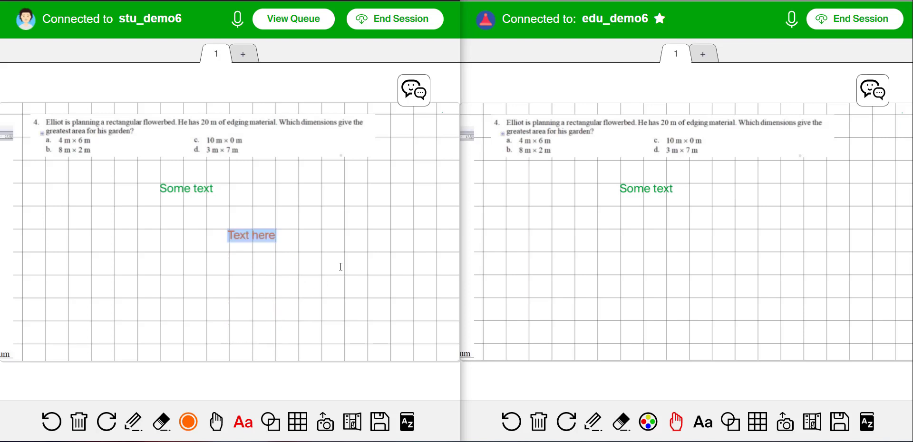
{"action": "type", "text": "Same size"}
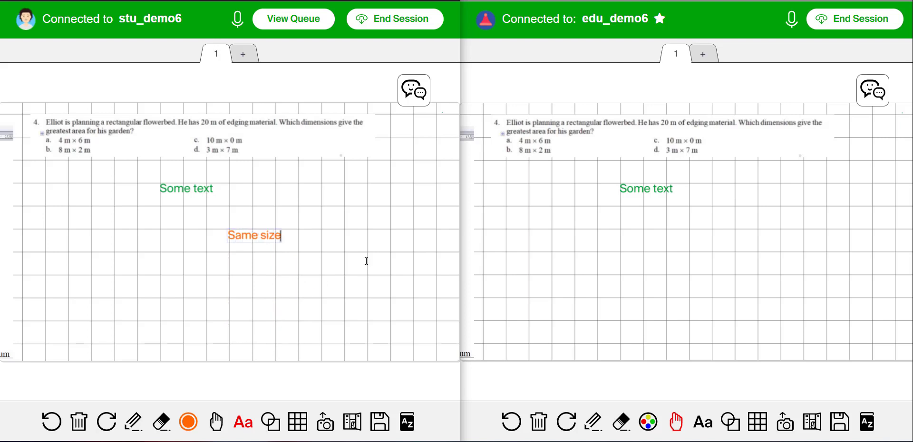
{"action": "left_click", "coordinate": [366, 261]}
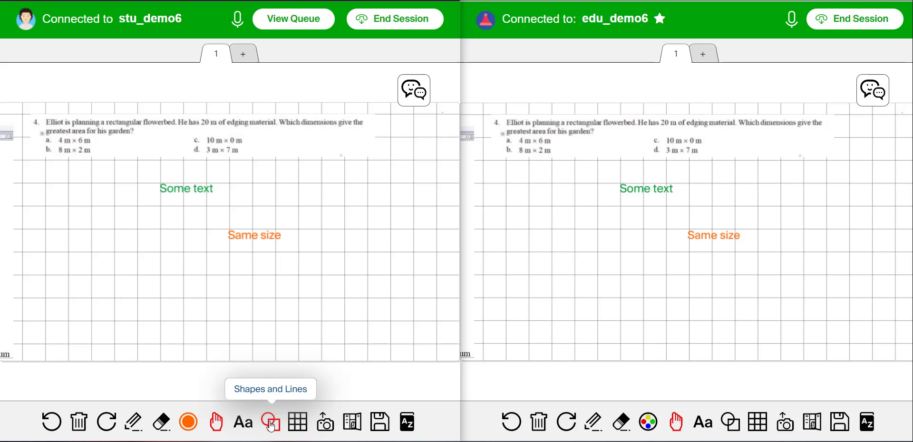
- Add the larger black text "Bigger" below the orange text and scale it down to about the other texts' size
{"action": "left_click", "coordinate": [242, 425]}
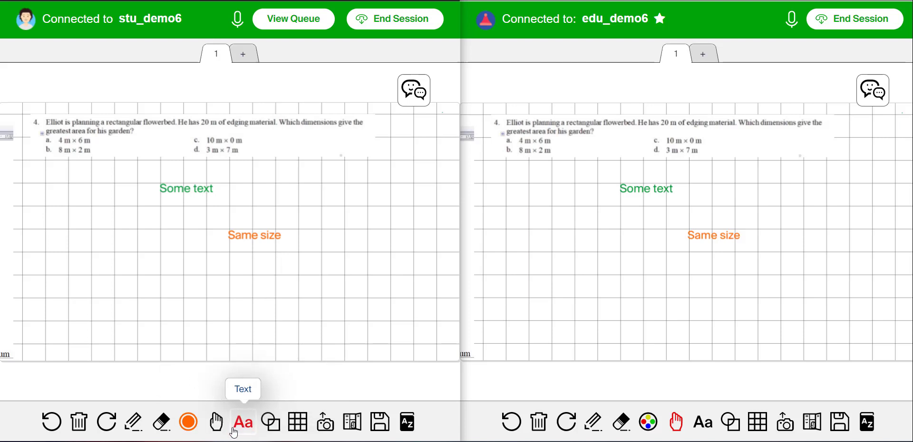
{"action": "left_click", "coordinate": [188, 422]}
{"action": "left_click", "coordinate": [118, 368]}
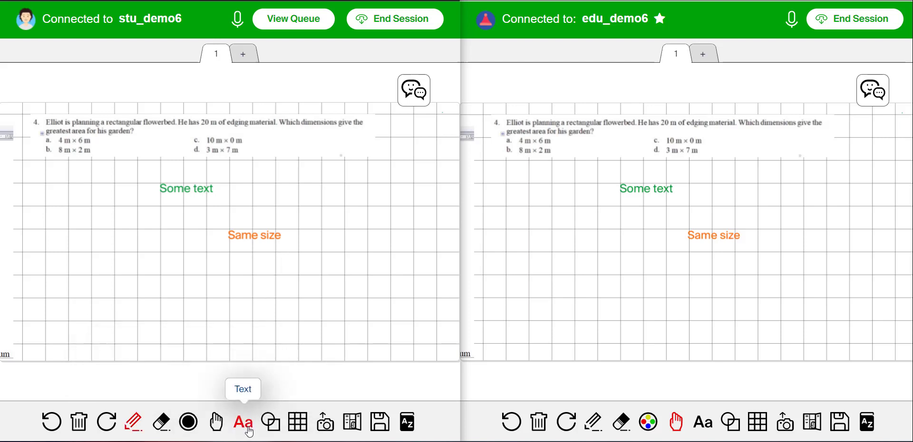
{"action": "left_click_drag", "start_coordinate": [230, 274], "coordinate": [300, 295]}
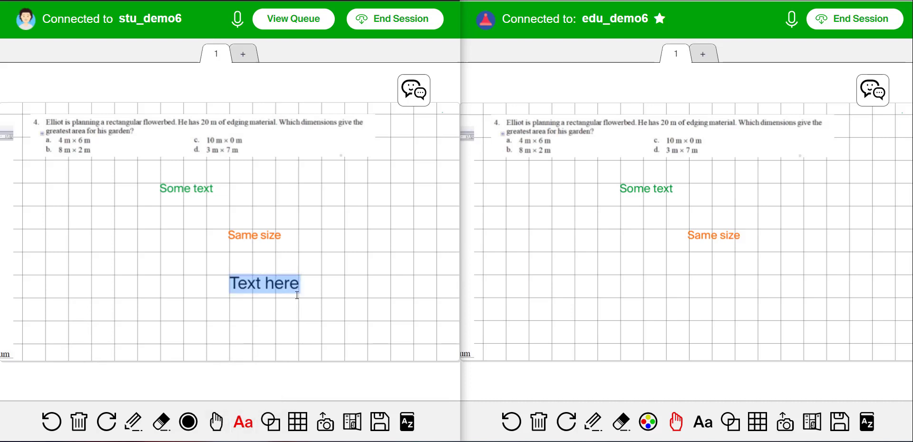
{"action": "type", "text": "Bigger"}
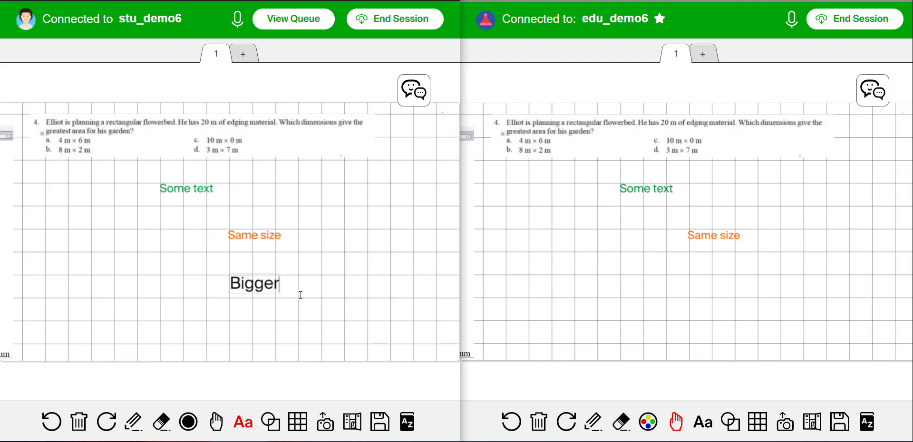
{"action": "left_click", "coordinate": [301, 295]}
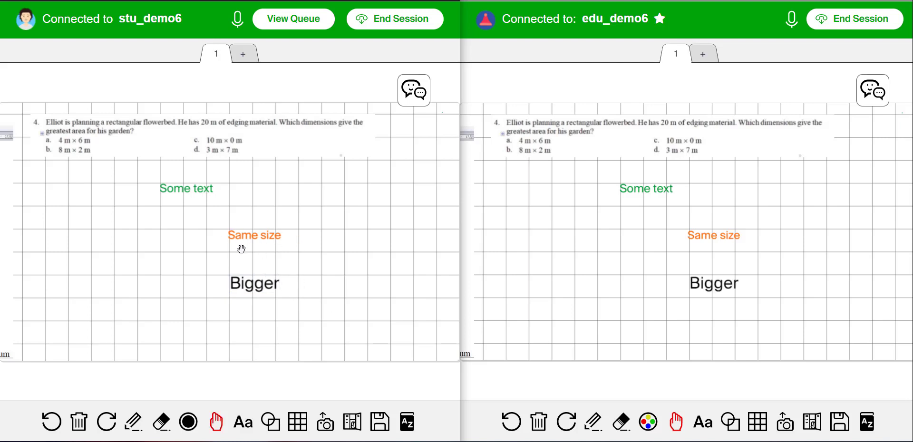
{"action": "left_click", "coordinate": [276, 289]}
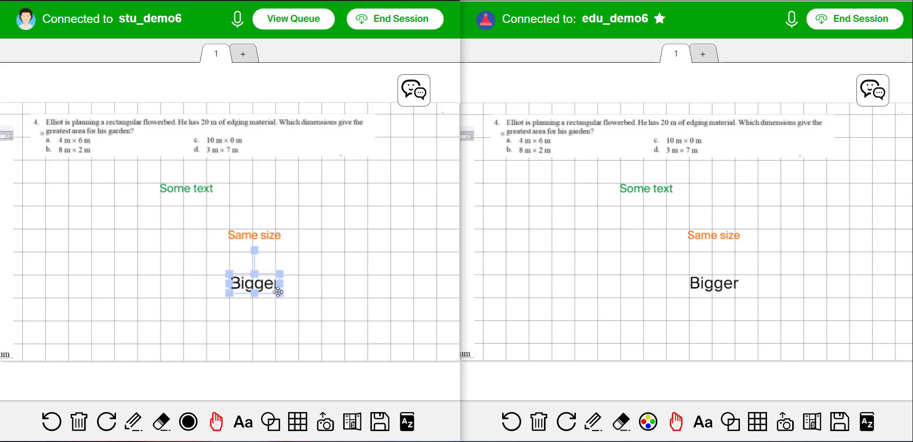
{"action": "left_click_drag", "start_coordinate": [278, 292], "coordinate": [264, 290]}
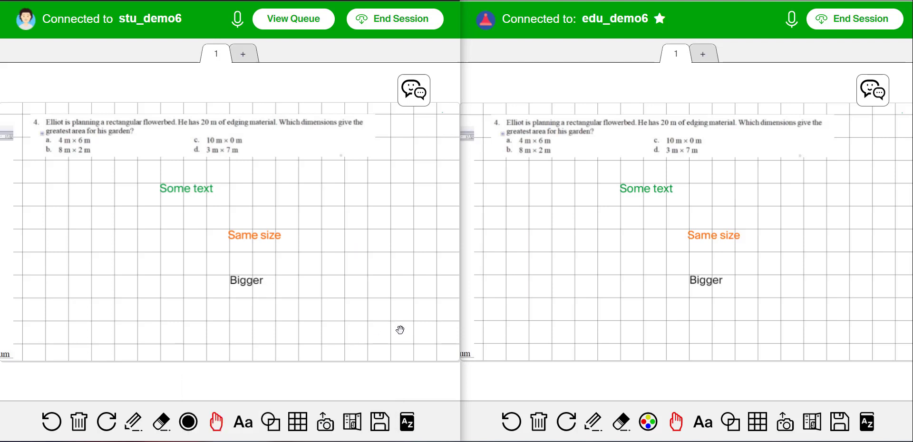
- Open the saved whiteboards on the student's side and load the "Question" whiteboard dated Thursday, July 4th, 2019
{"action": "left_click", "coordinate": [810, 422]}
{"action": "left_click", "coordinate": [814, 423]}
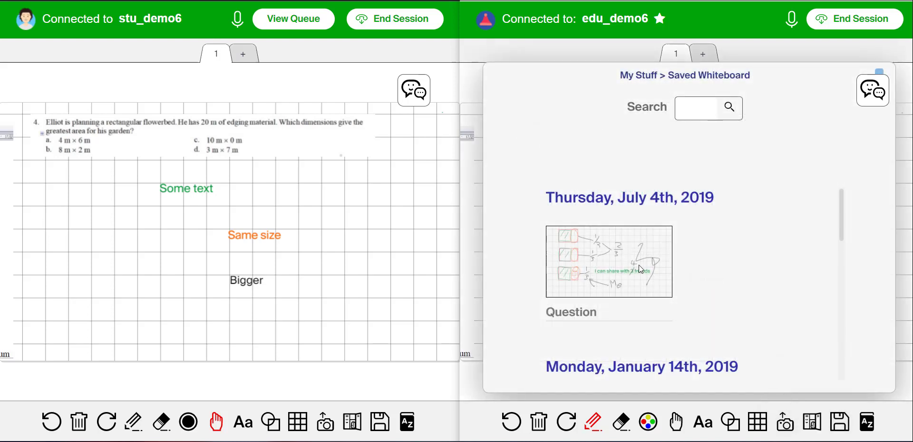
{"action": "left_click", "coordinate": [615, 273]}
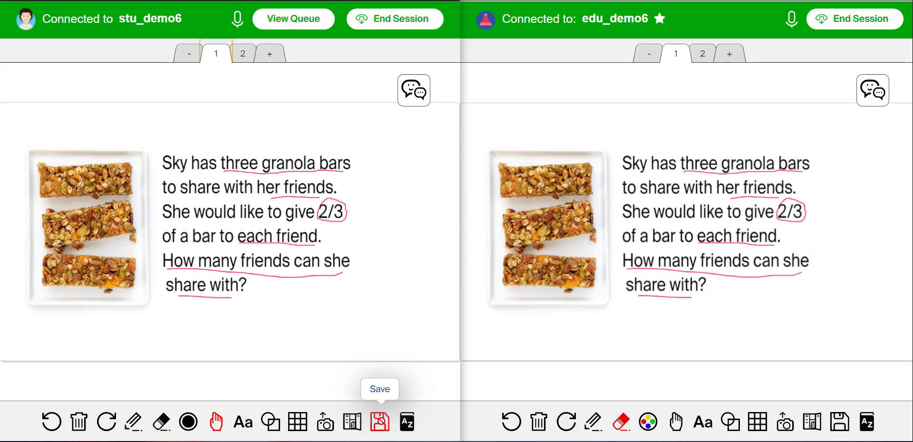
- Open the glossary on the educator's side
{"action": "left_click", "coordinate": [406, 423]}
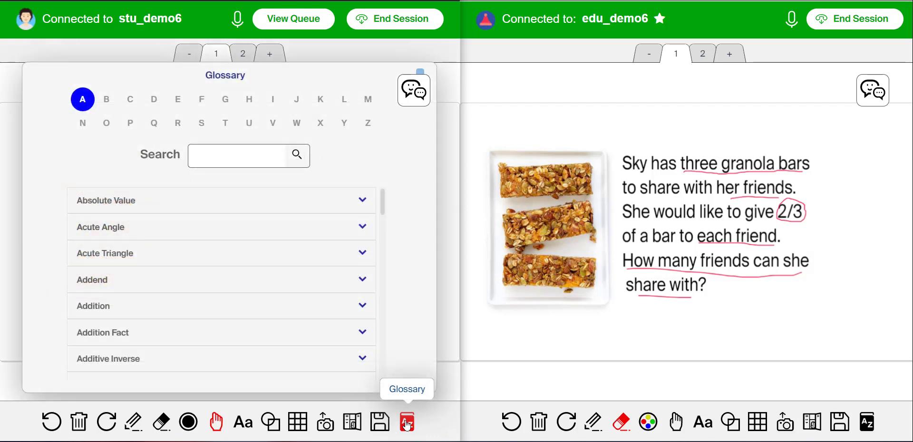
- Look up the definition of "Hexagon" under H in the glossary on the educator's side and on the student's side
{"action": "left_click", "coordinate": [249, 100]}
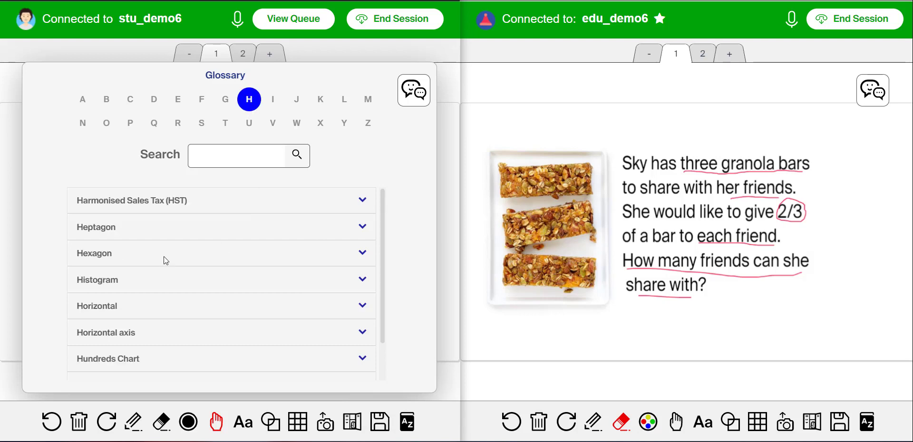
{"action": "left_click", "coordinate": [91, 256]}
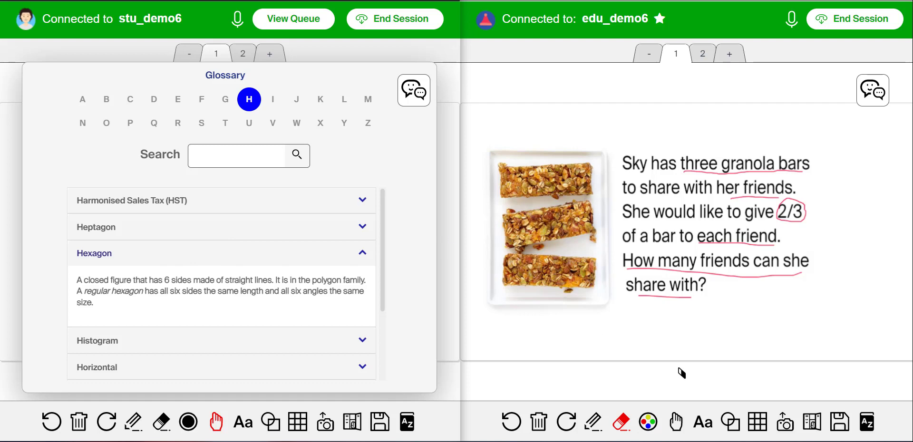
{"action": "left_click", "coordinate": [867, 423]}
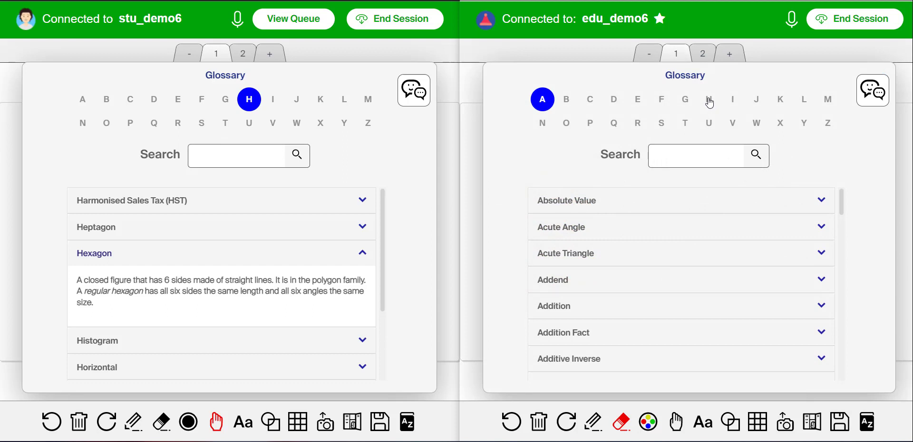
{"action": "left_click", "coordinate": [709, 101]}
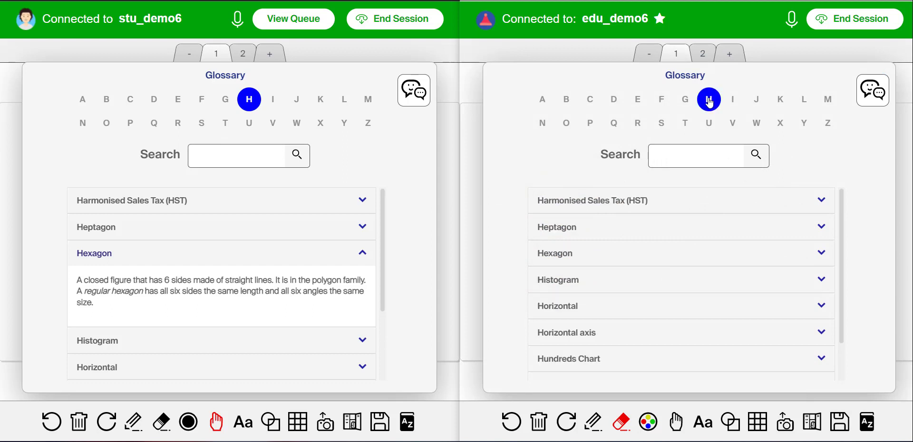
{"action": "left_click", "coordinate": [562, 258]}
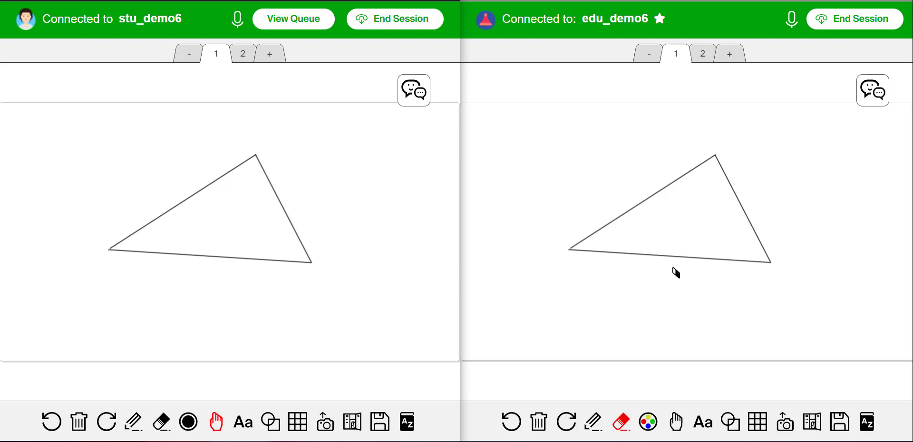
- Upload the "Protractor" image from the "Shapes" folder to the educator's whiteboard
{"action": "left_click", "coordinate": [327, 426]}
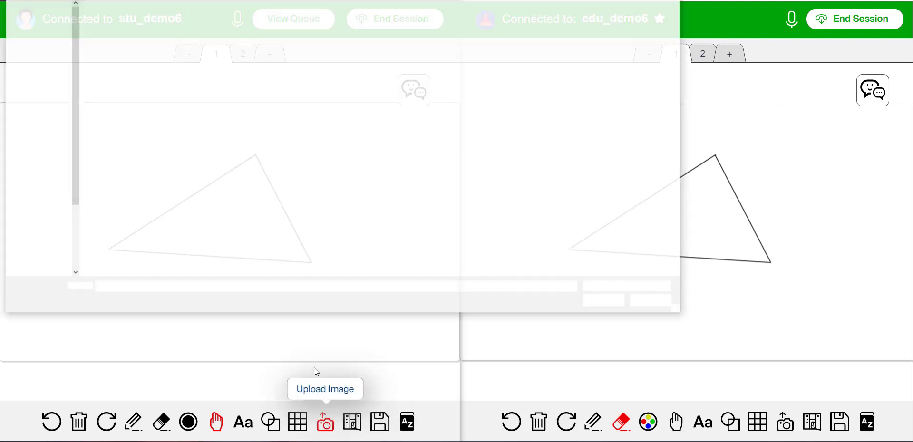
{"action": "double_click", "coordinate": [219, 49]}
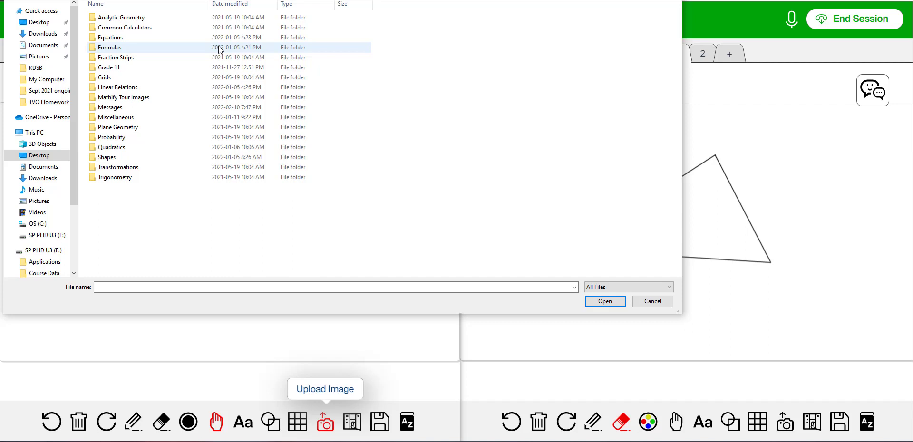
{"action": "key", "text": "s"}
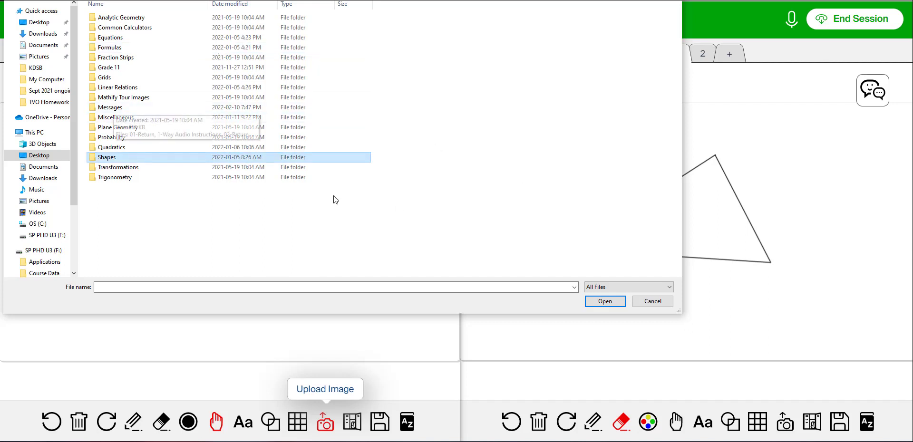
{"action": "double_click", "coordinate": [102, 158]}
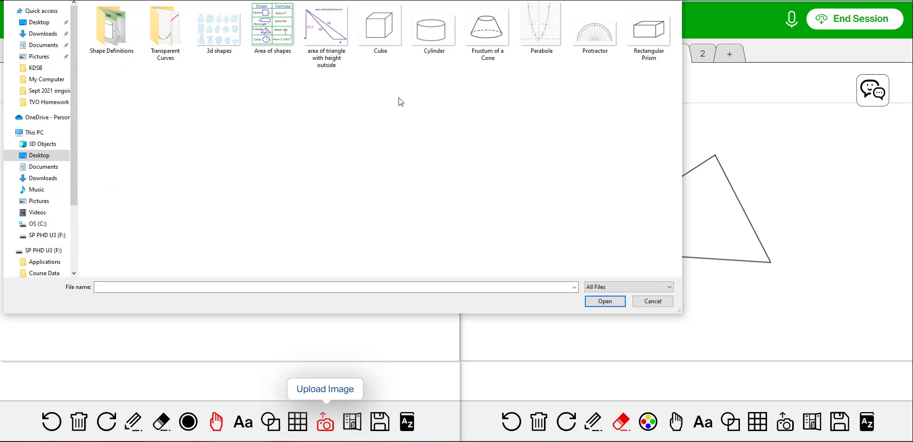
{"action": "left_click", "coordinate": [580, 44]}
{"action": "left_click", "coordinate": [602, 302]}
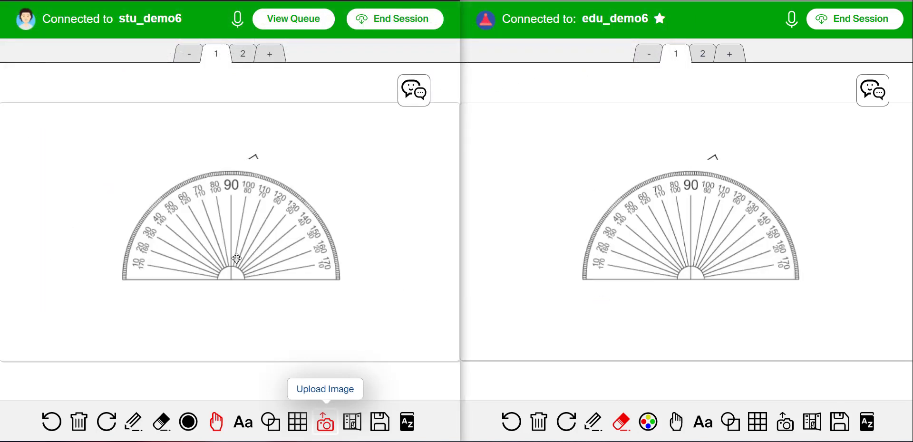
- Move the protractor off the triangle, down to the lower-right corner of the educator's whiteboard, and deselect it
{"action": "left_click_drag", "start_coordinate": [236, 258], "coordinate": [281, 253]}
{"action": "left_click", "coordinate": [261, 320]}
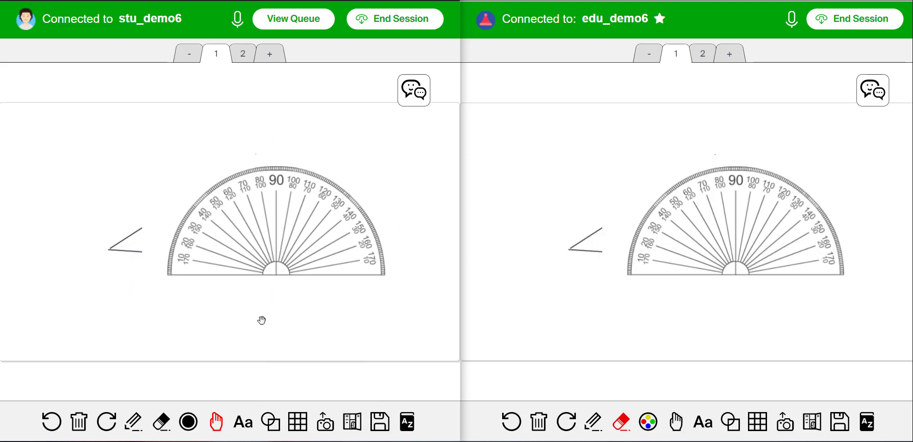
{"action": "left_click_drag", "start_coordinate": [305, 217], "coordinate": [329, 207]}
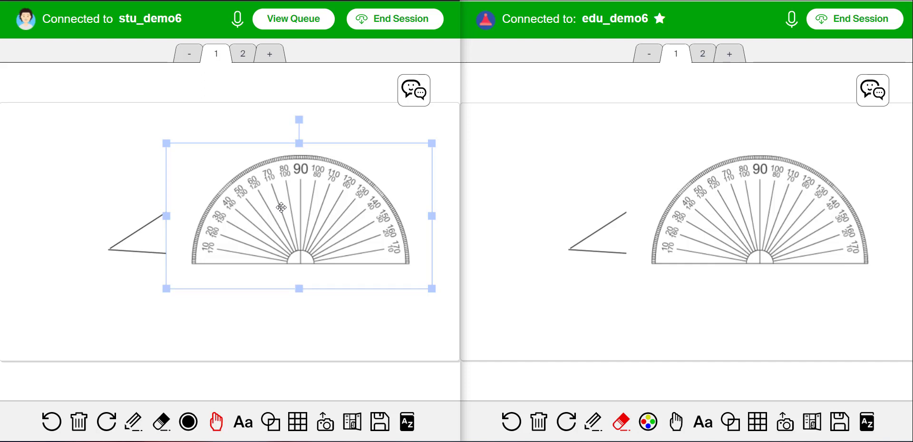
{"action": "left_click_drag", "start_coordinate": [188, 155], "coordinate": [320, 276]}
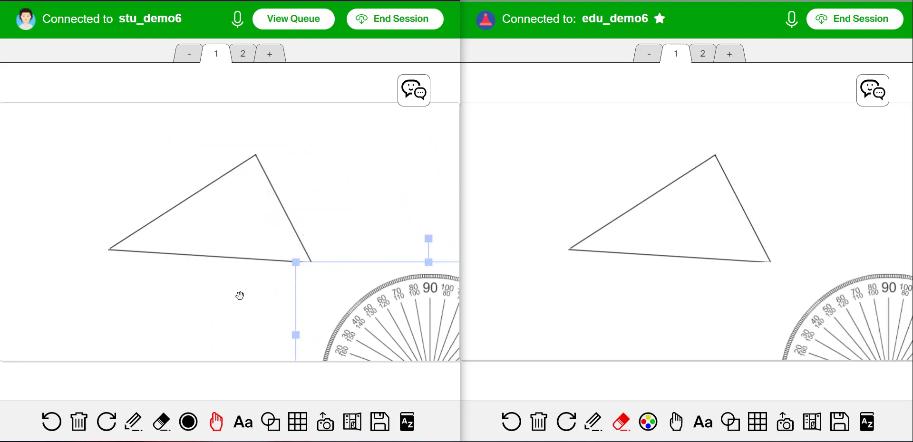
{"action": "left_click", "coordinate": [240, 296]}
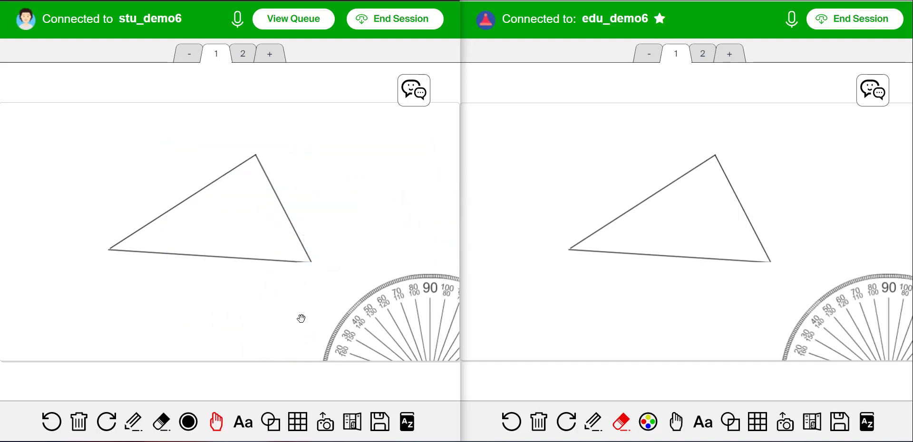
- Draw an orange straight line over the triangle's bottom side on the educator's whiteboard
{"action": "left_click", "coordinate": [189, 422]}
{"action": "left_click", "coordinate": [209, 365]}
{"action": "left_click", "coordinate": [270, 422]}
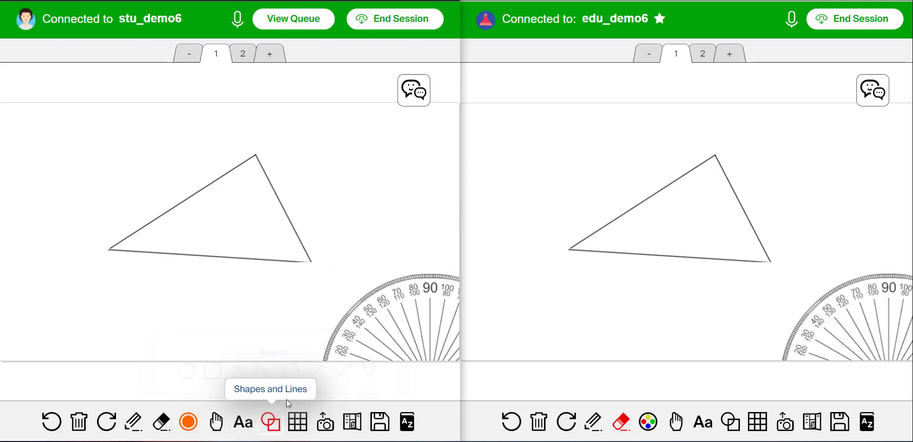
{"action": "left_click", "coordinate": [339, 371]}
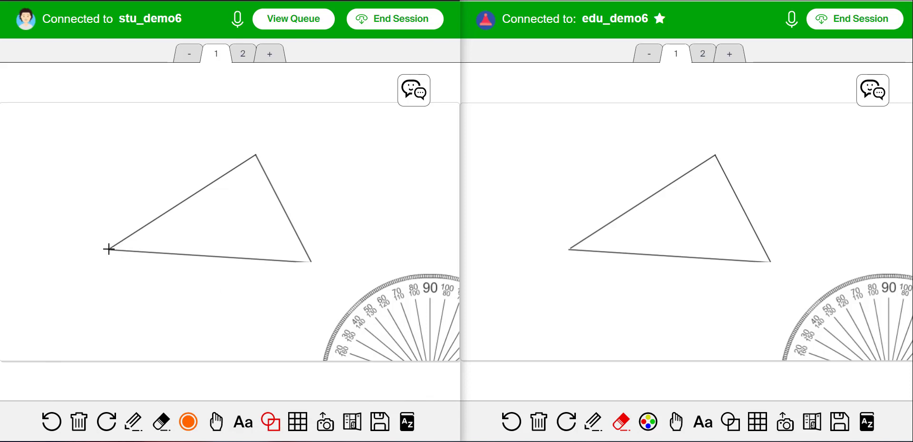
{"action": "left_click_drag", "start_coordinate": [108, 250], "coordinate": [312, 262]}
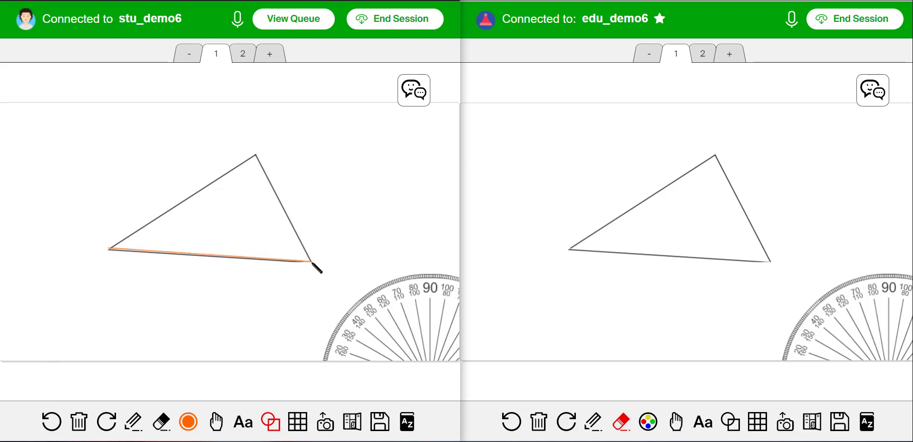
- Trace the triangle's right side and upper-left side with orange straight lines
{"action": "left_click", "coordinate": [270, 422]}
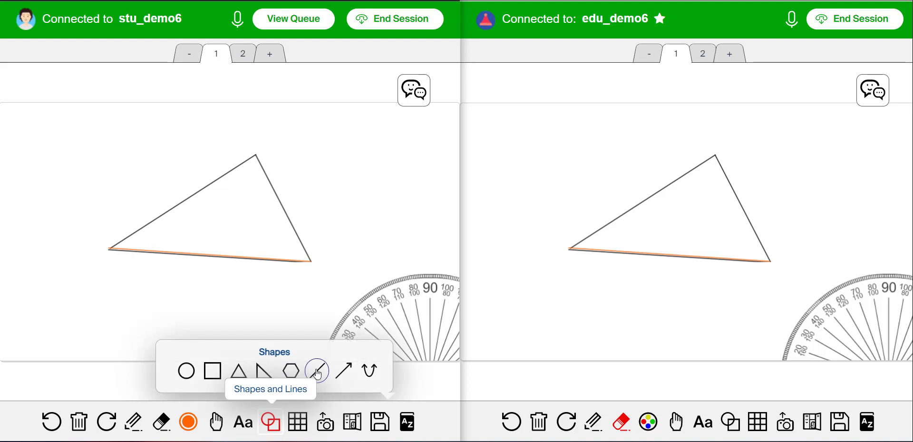
{"action": "left_click", "coordinate": [318, 371]}
{"action": "left_click_drag", "start_coordinate": [256, 155], "coordinate": [312, 261]}
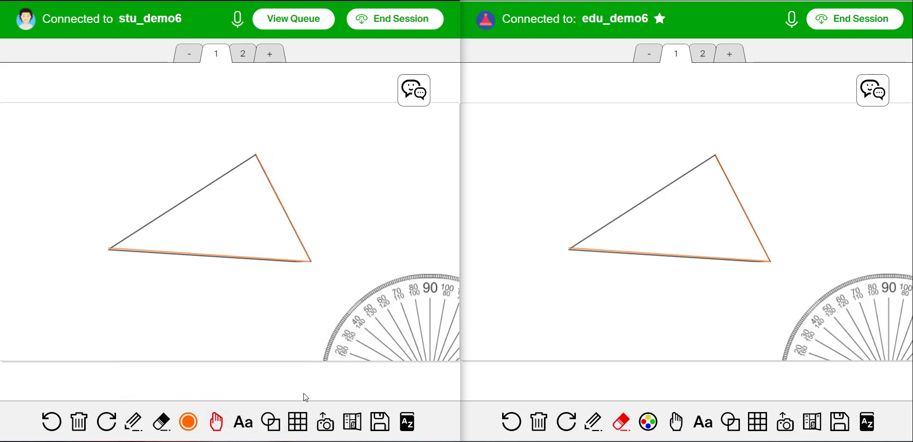
{"action": "left_click", "coordinate": [272, 427]}
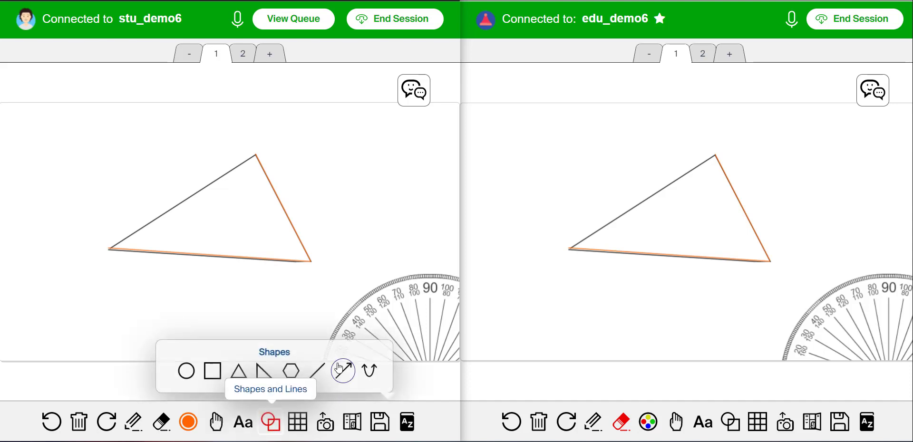
{"action": "left_click", "coordinate": [318, 371]}
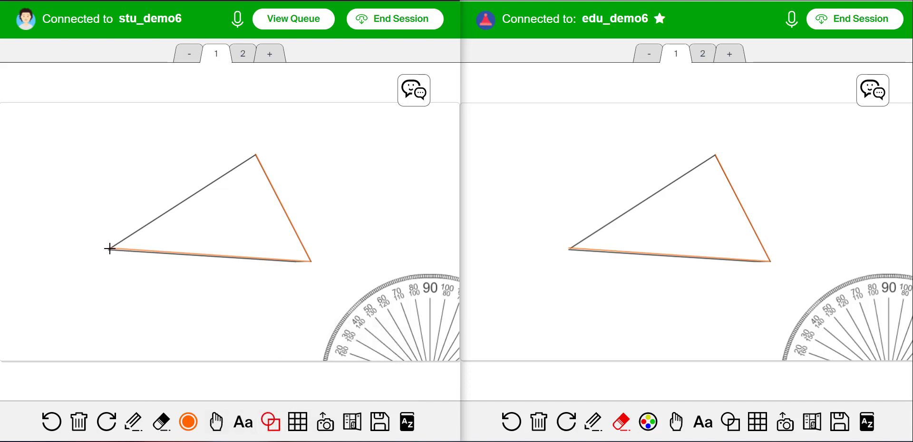
{"action": "mouse_move", "coordinate": [109, 249]}
{"action": "left_mouse_down"}
{"action": "mouse_move", "coordinate": [146, 234]}
{"action": "mouse_move", "coordinate": [260, 156]}
{"action": "left_mouse_up"}
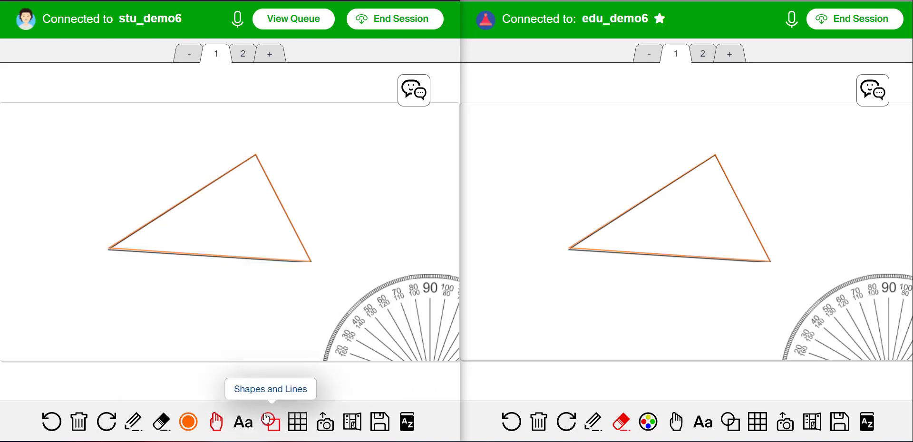
- Place the protractor's centre on the triangle's lower-right vertex and rotate it slightly clockwise so its baseline follows the triangle's bottom side
{"action": "left_click", "coordinate": [216, 421]}
{"action": "left_click_drag", "start_coordinate": [403, 318], "coordinate": [289, 201]}
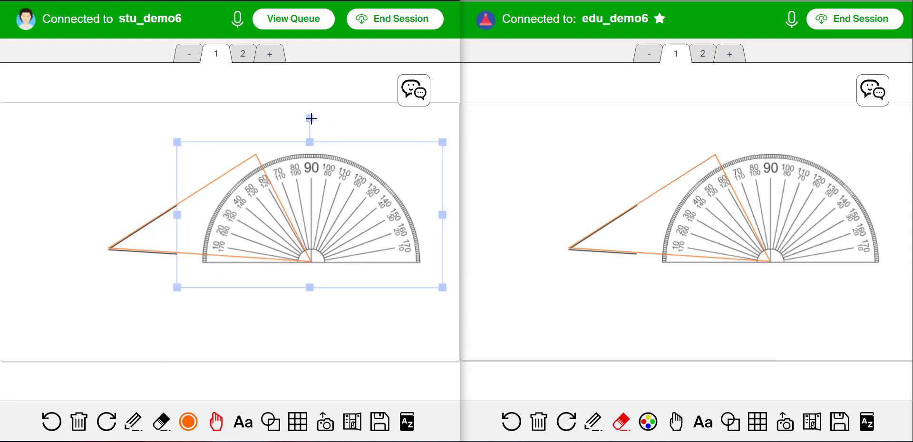
{"action": "left_click_drag", "start_coordinate": [311, 118], "coordinate": [317, 121]}
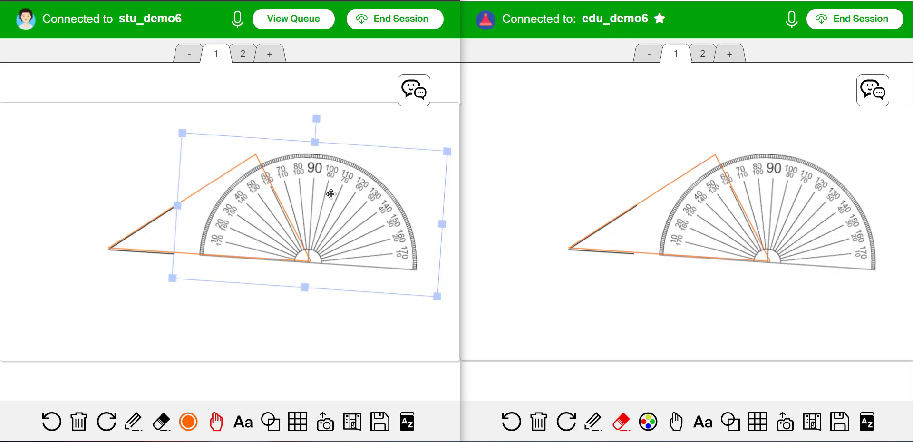
{"action": "left_click_drag", "start_coordinate": [331, 194], "coordinate": [334, 192]}
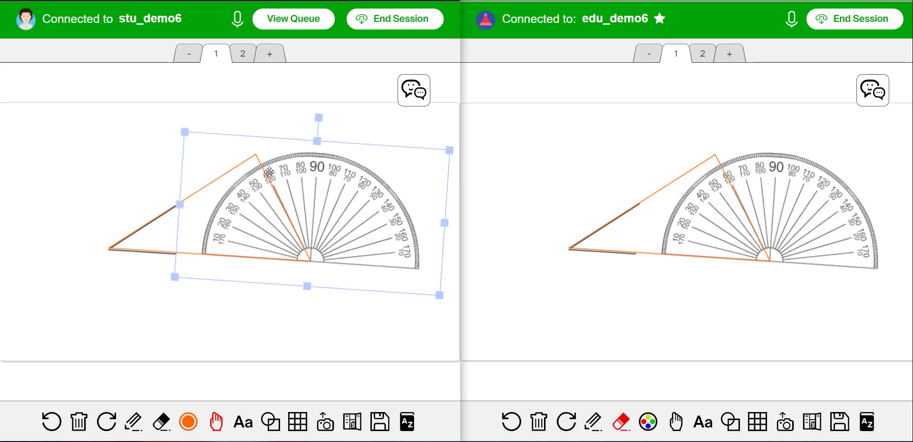
{"action": "left_click", "coordinate": [261, 331]}
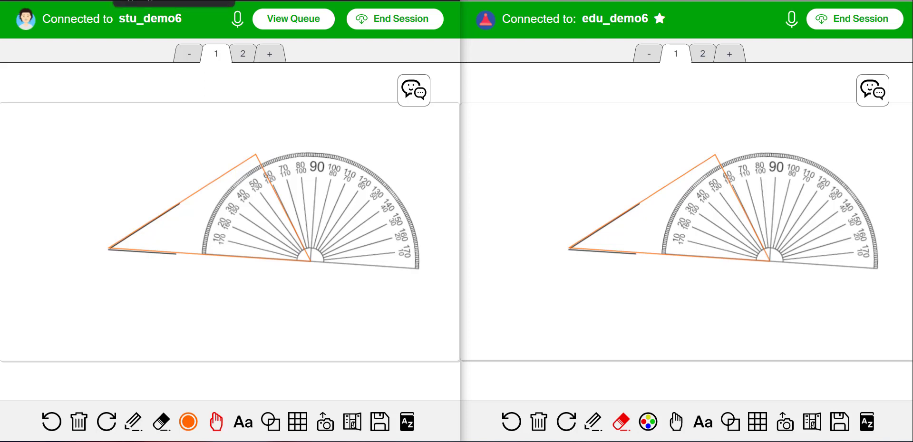
- Switch to the web page explaining how to capture a portion of the screen
{"action": "left_click", "coordinate": [166, 1]}
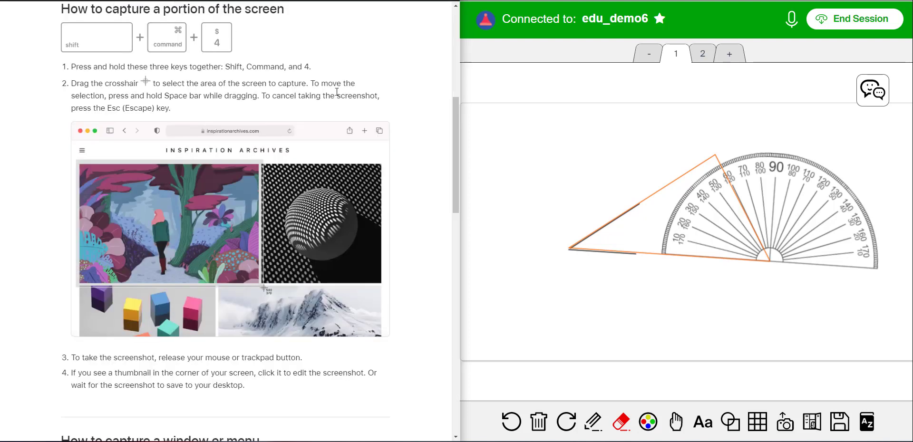